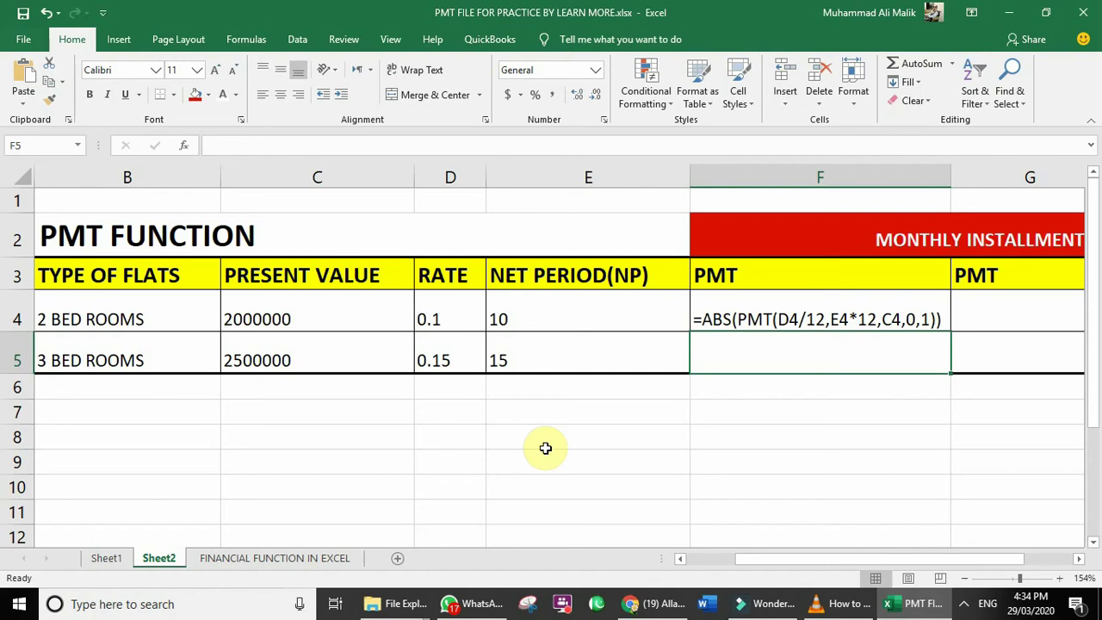
Review the rates in D4:D5, the periods in E4:E5 and F4's ABS(PMT) formula.
click(456, 324)
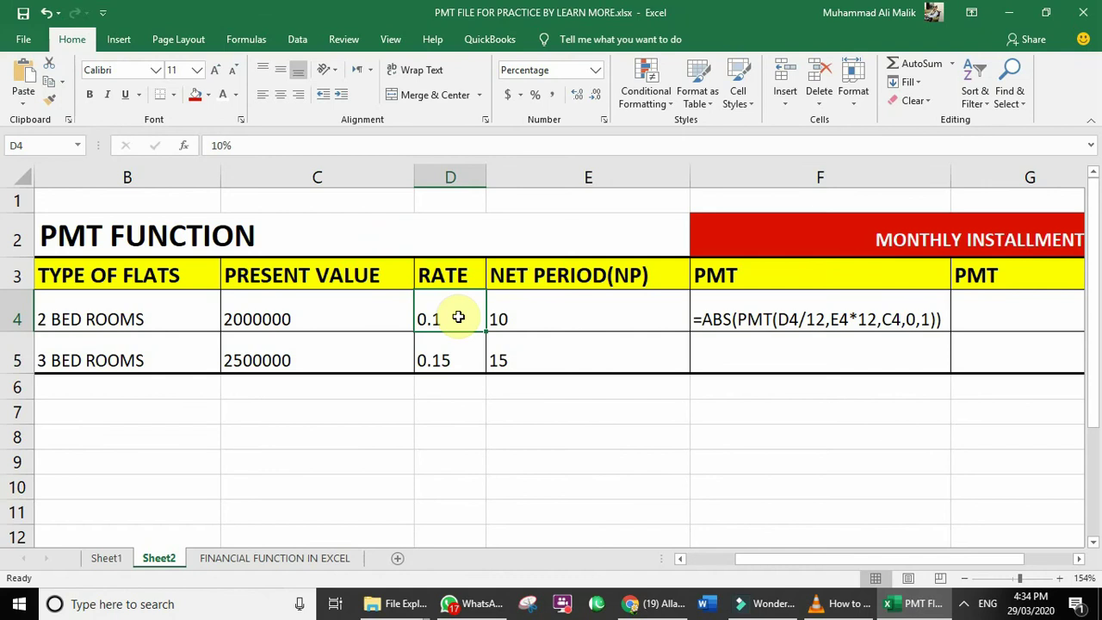
double_click(459, 345)
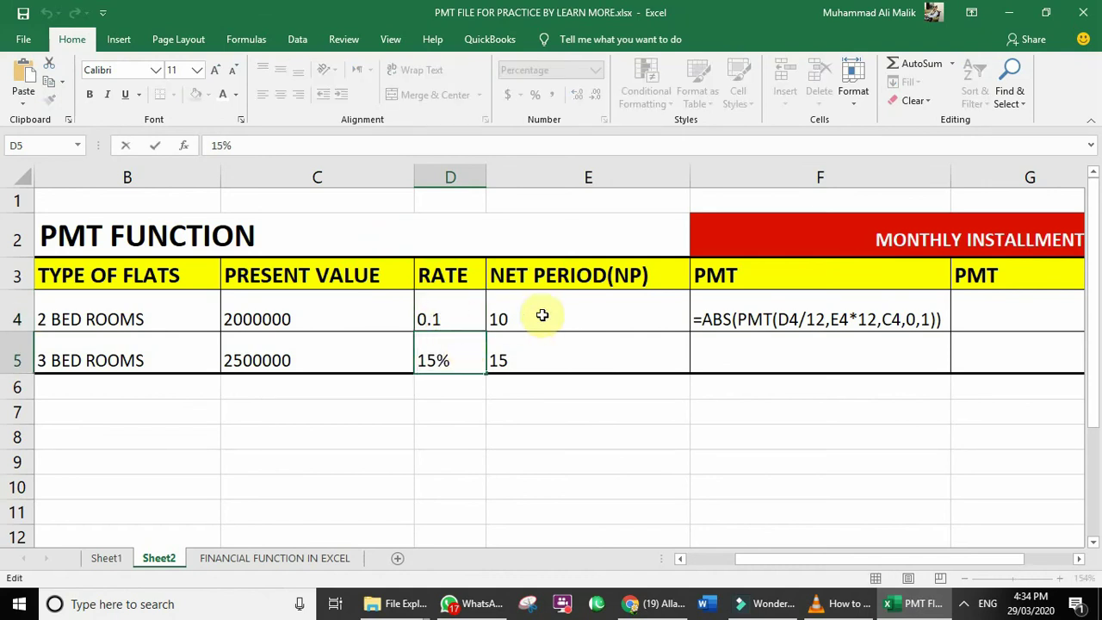
click(570, 318)
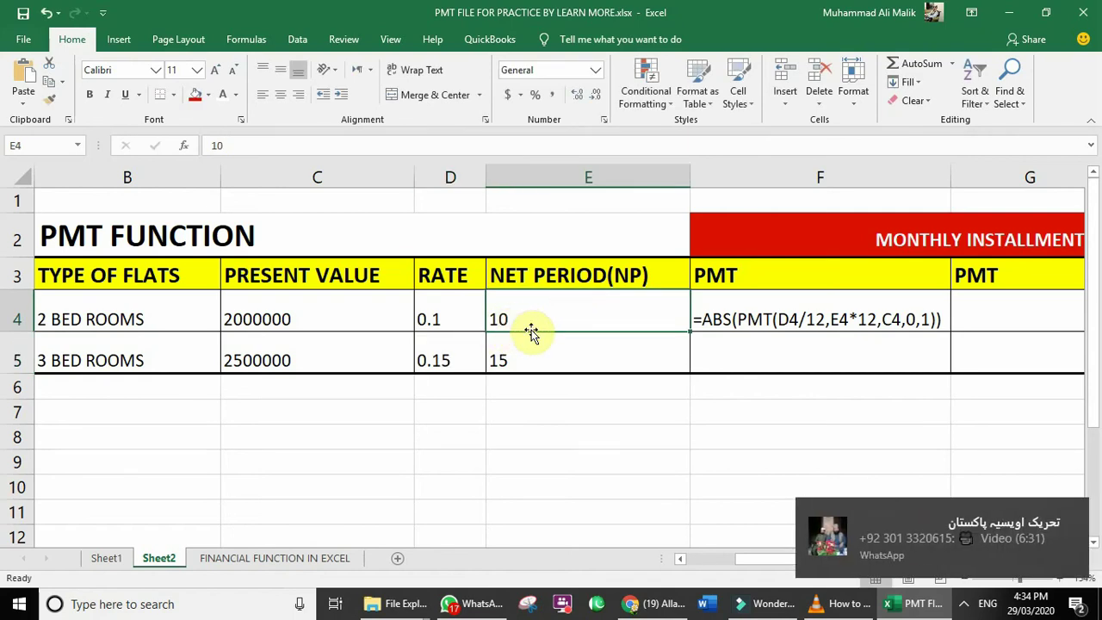
click(471, 603)
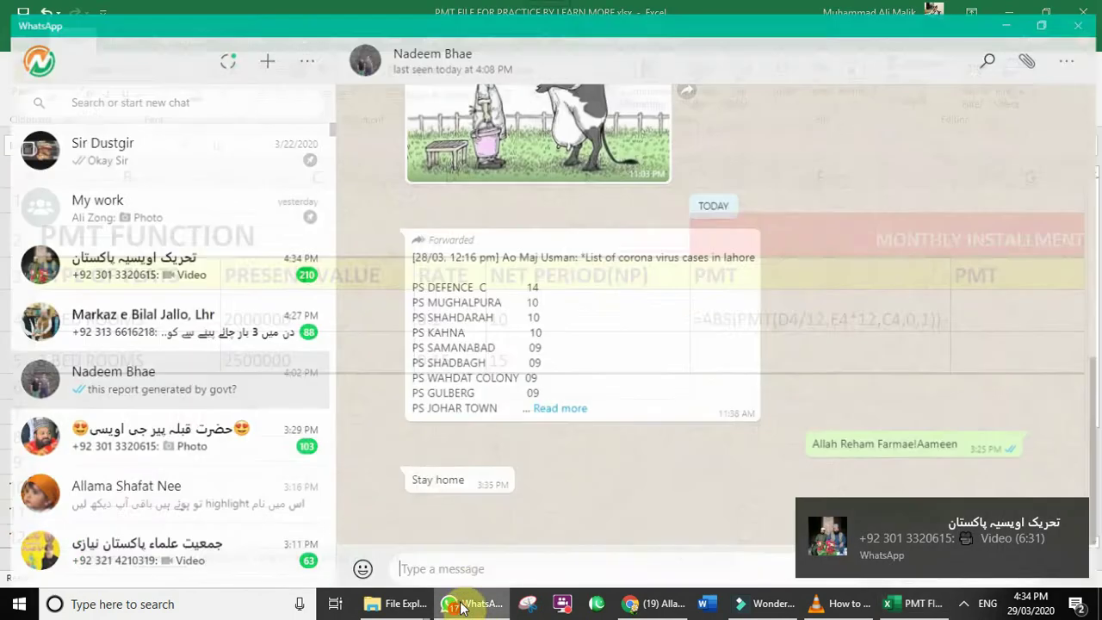
click(1084, 10)
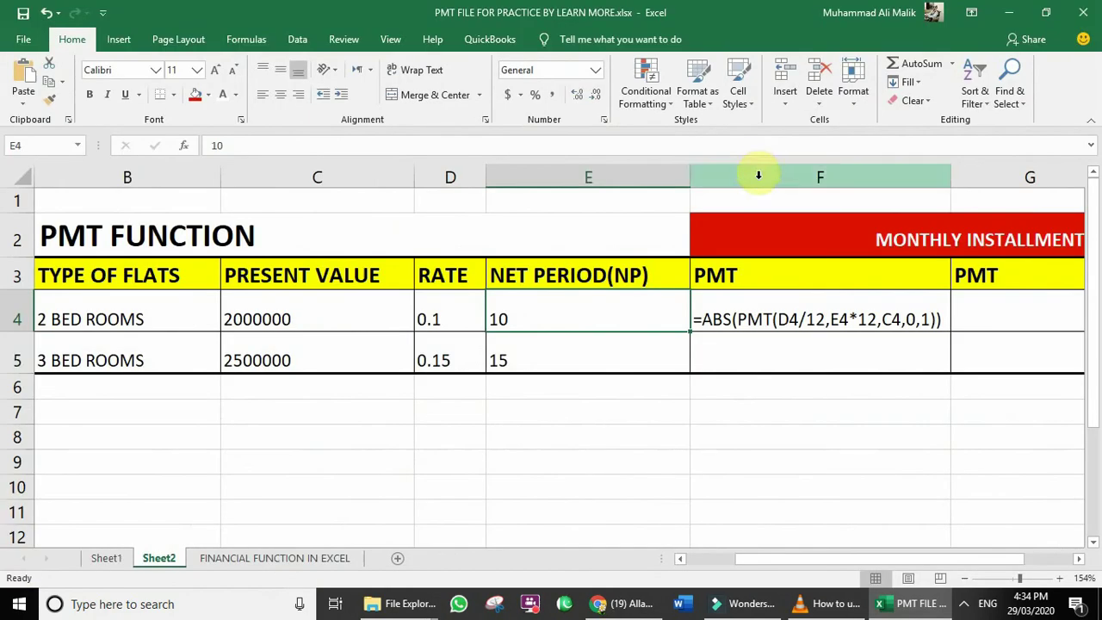
click(563, 351)
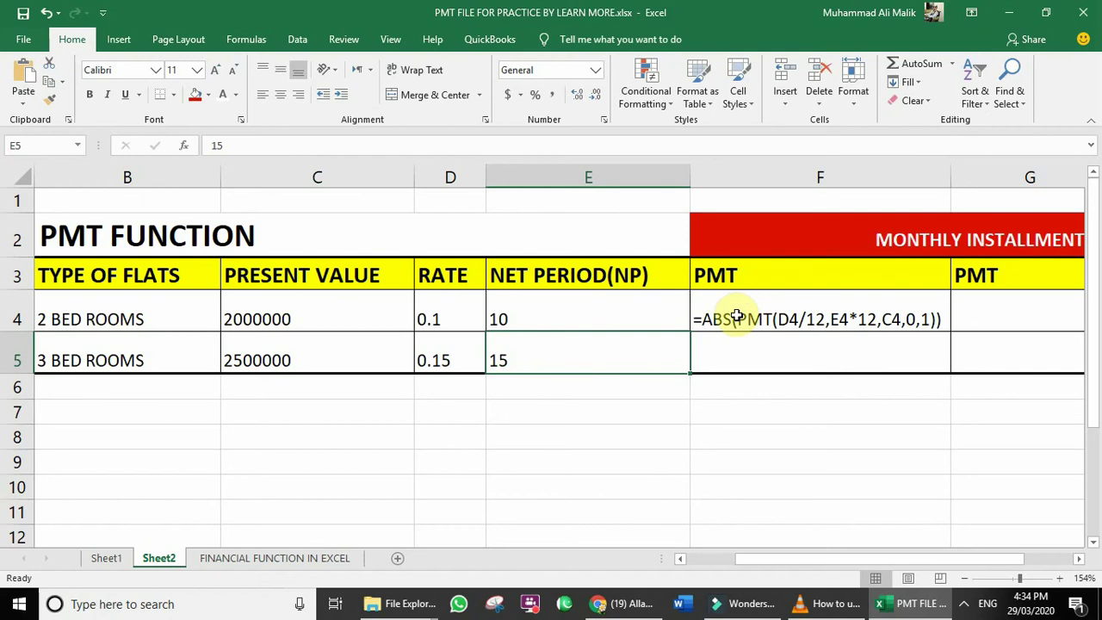
click(738, 317)
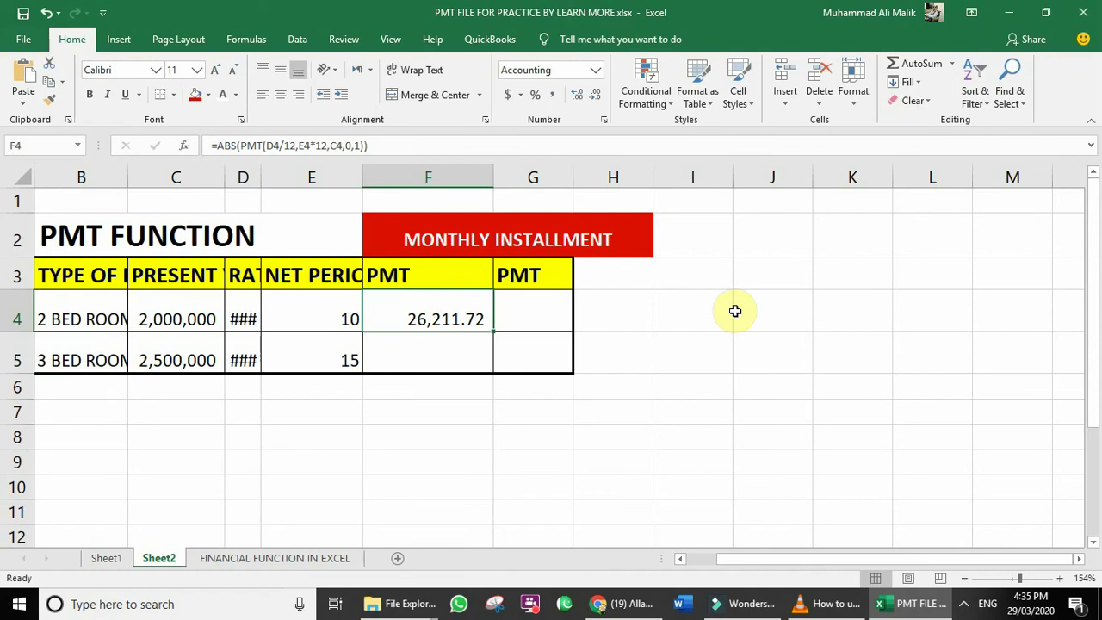
Switch the sheet back to displaying formulas instead of calculated values.
key(ctrl+grave)
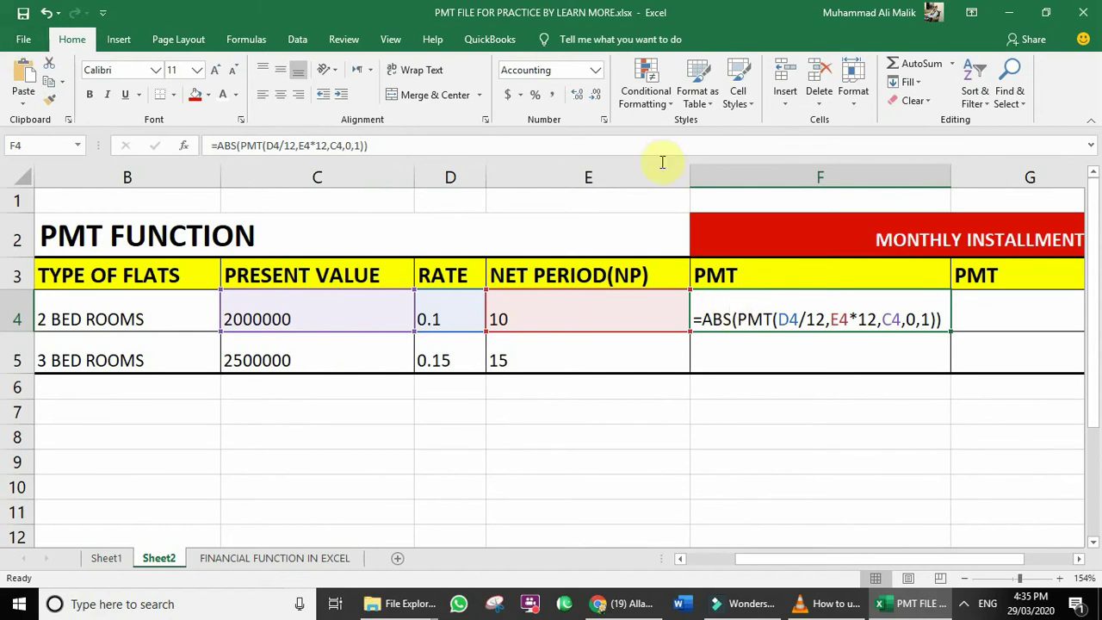
click(972, 306)
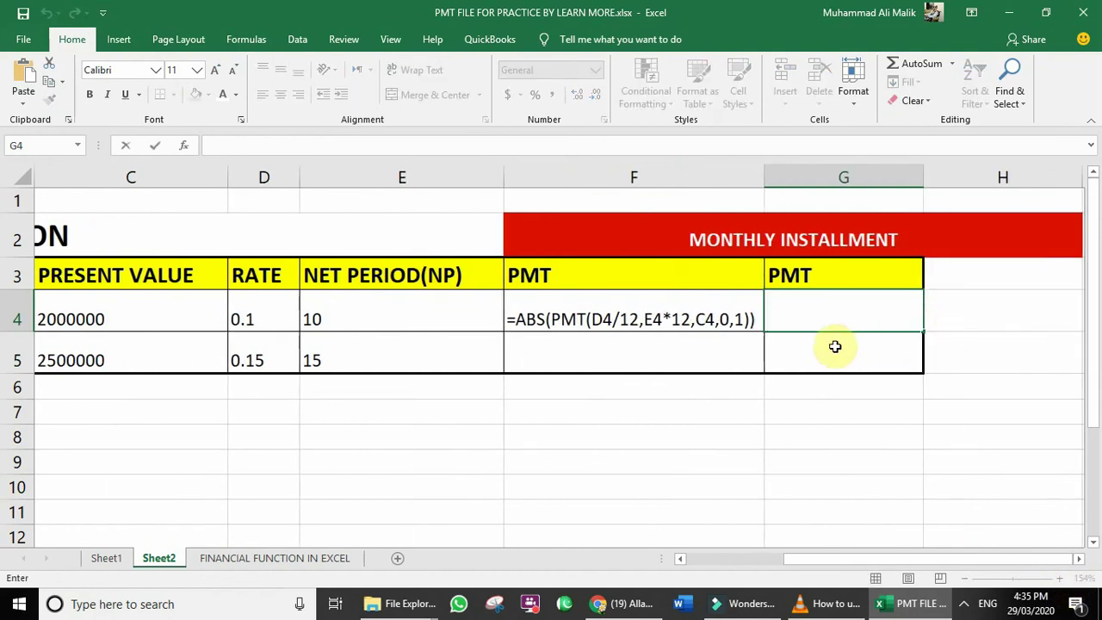
click(729, 560)
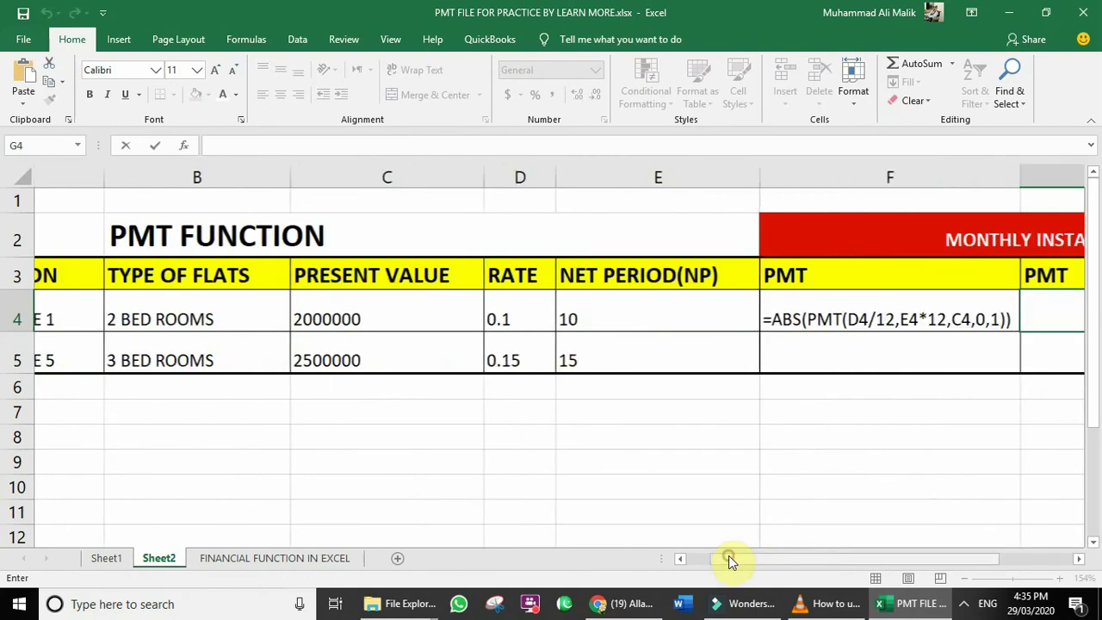
click(729, 560)
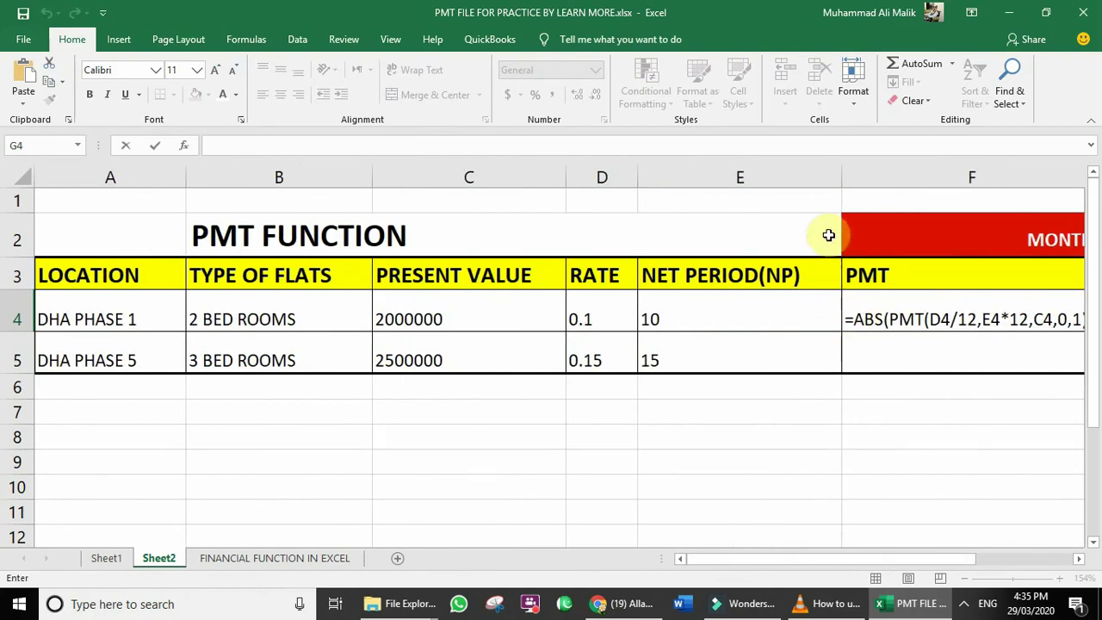
Auto-fit the NET PERIOD(NP) column width and move the selection to G4.
click(840, 181)
double_click(842, 177)
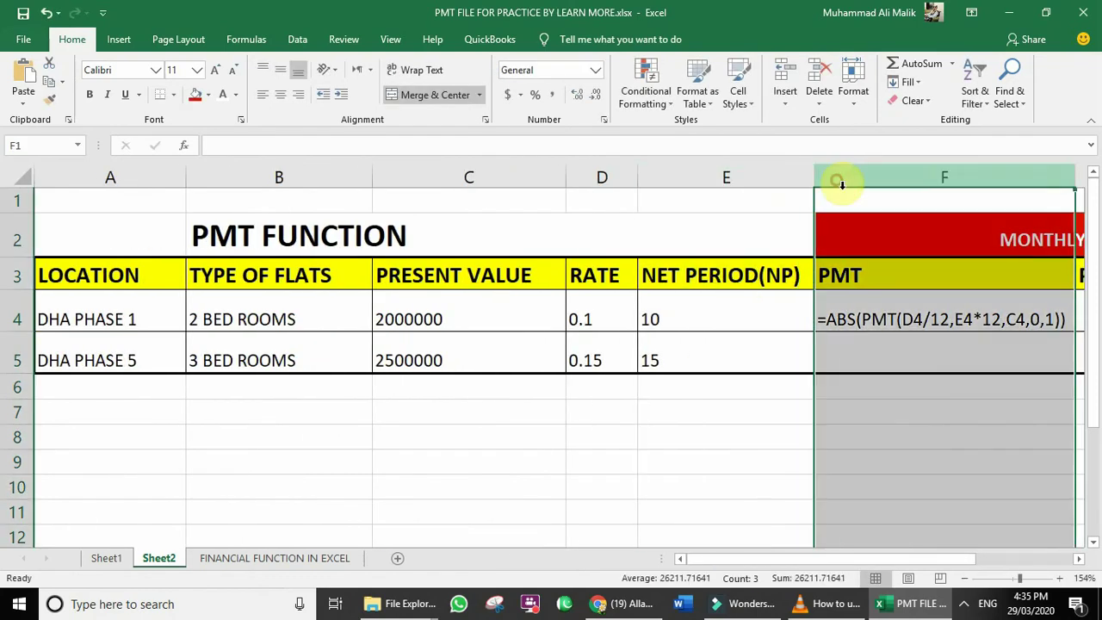
click(887, 320)
key(Right)
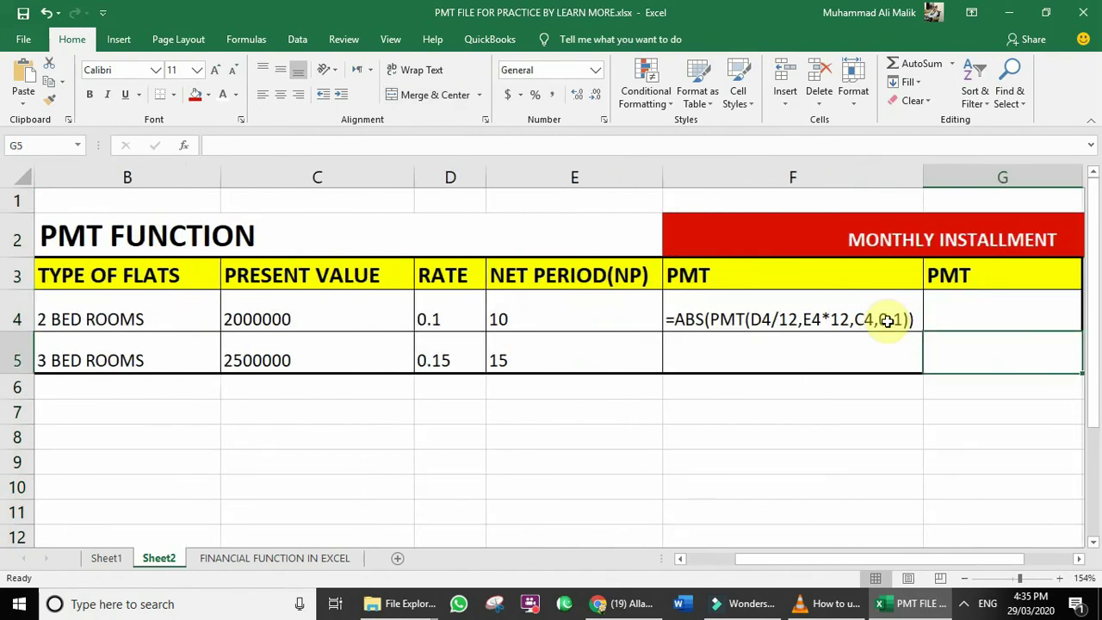
Start G4's formula as =pmt(D4/12, using D4's annual rate divided by 12.
text(=)
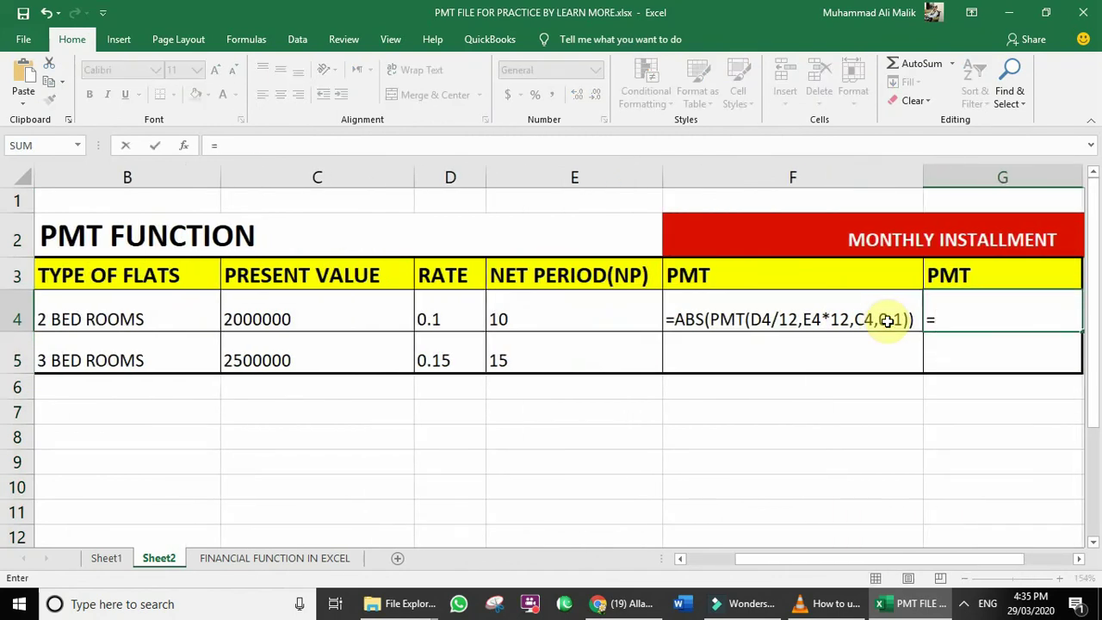
text(pmt)
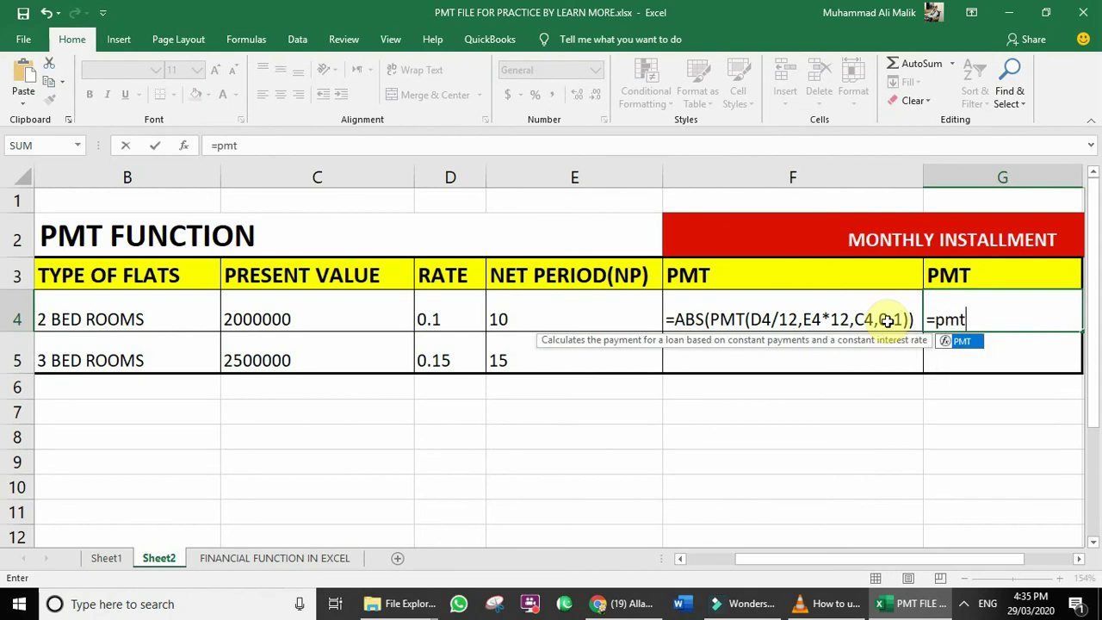
text(()
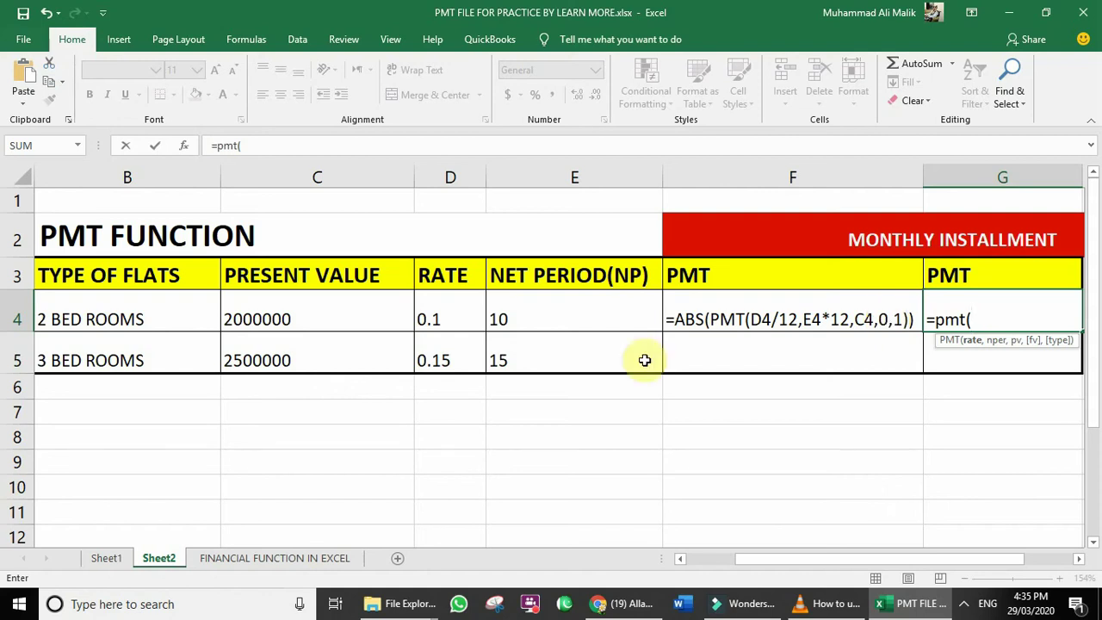
click(441, 323)
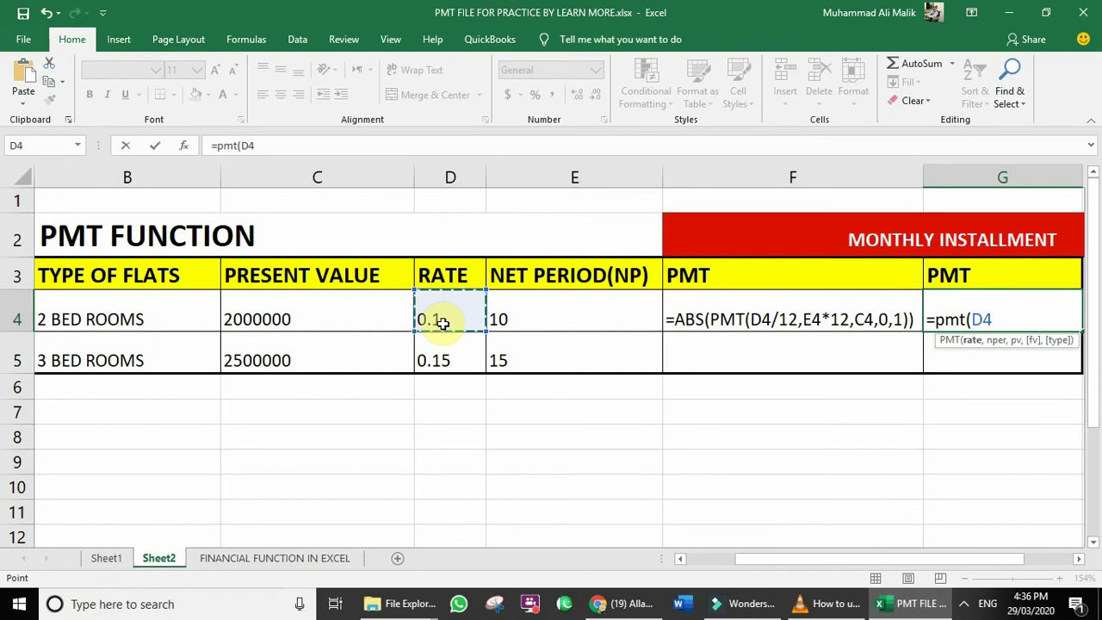
text(/12)
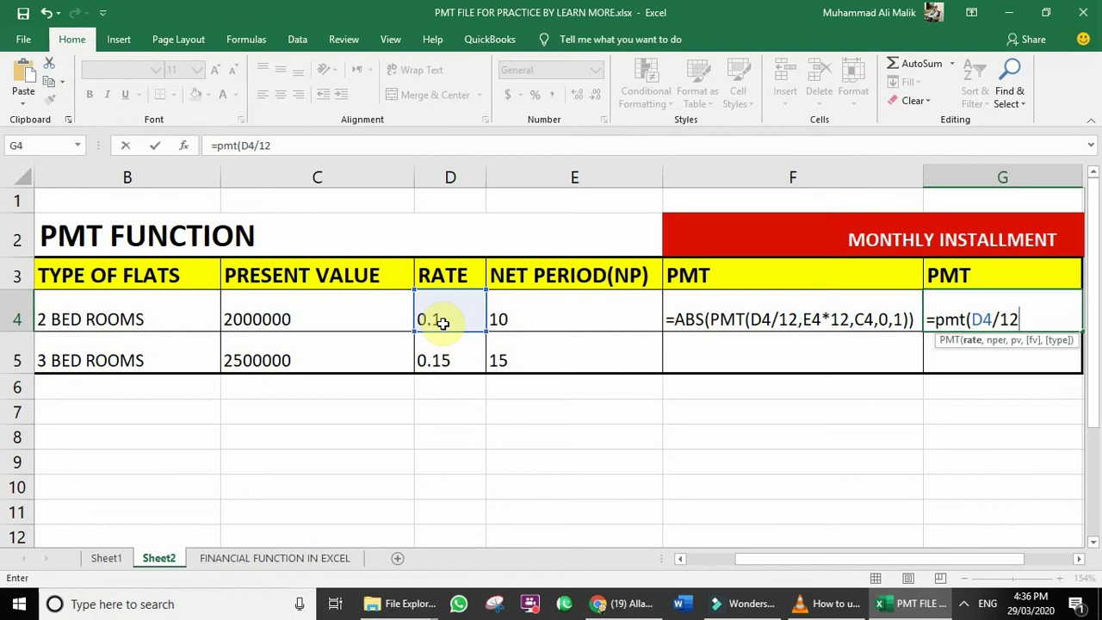
text(,)
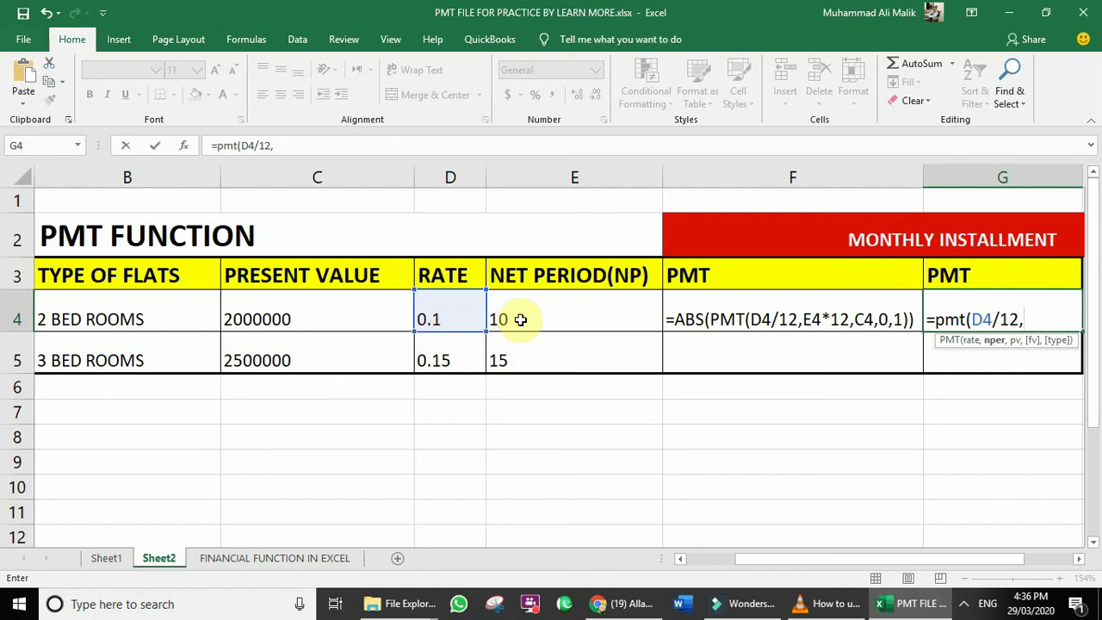
Add E4*12 as the periods, C4 as present value and 0 as future value.
click(520, 319)
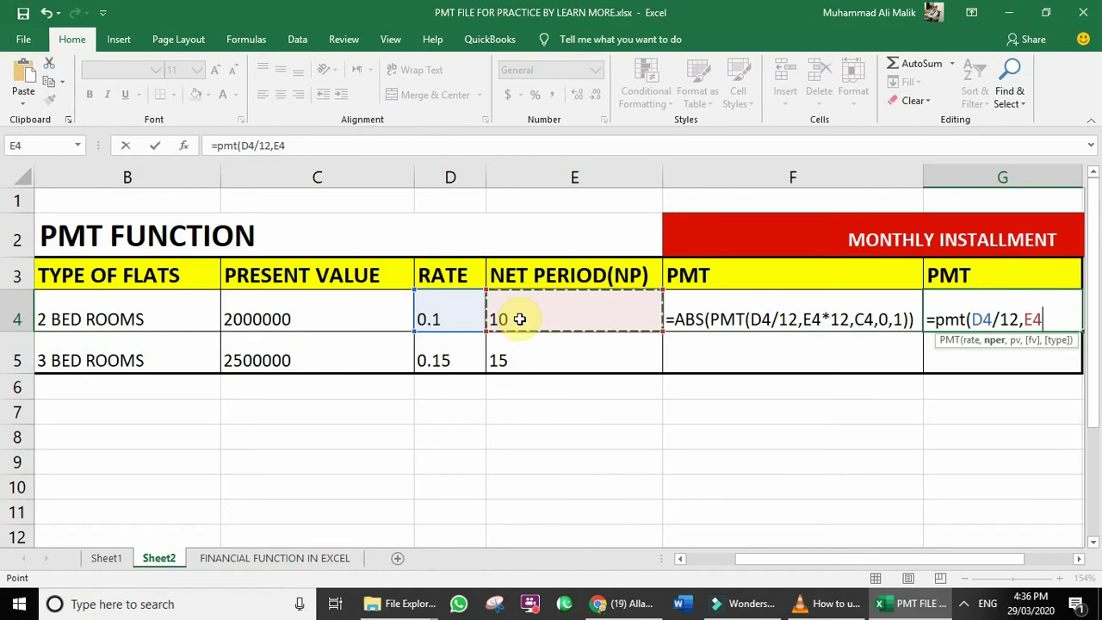
text(*)
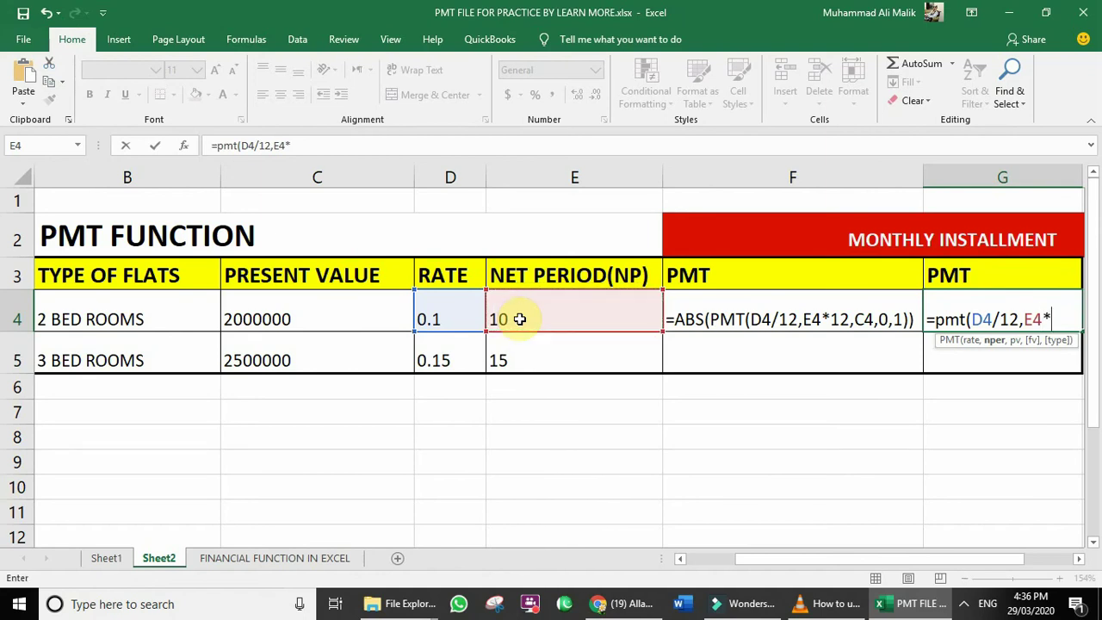
text(12)
text(,)
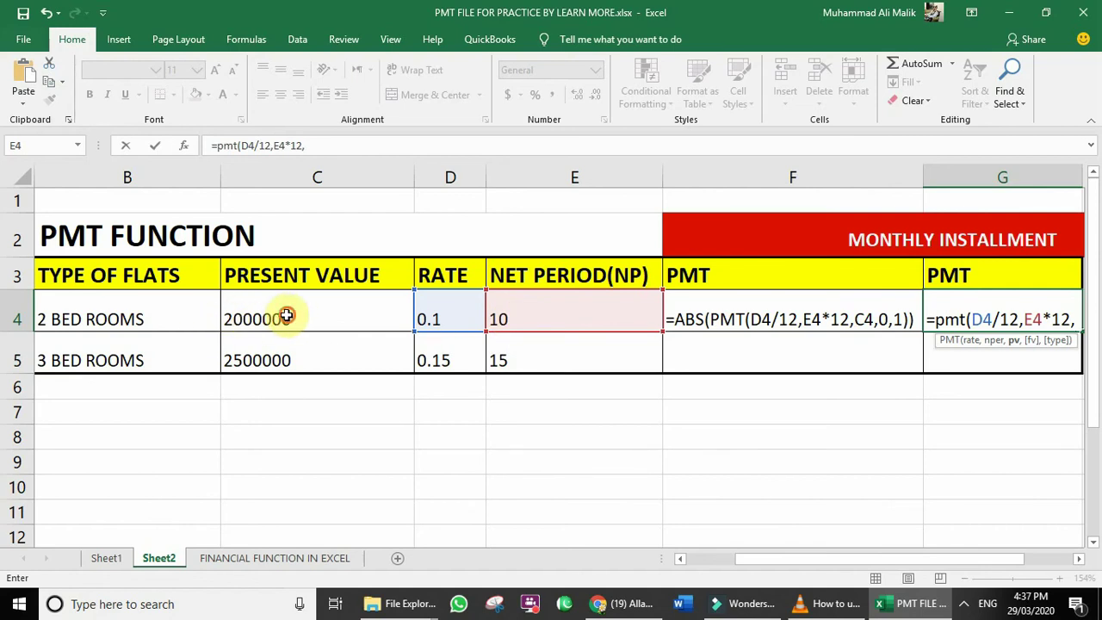
click(285, 315)
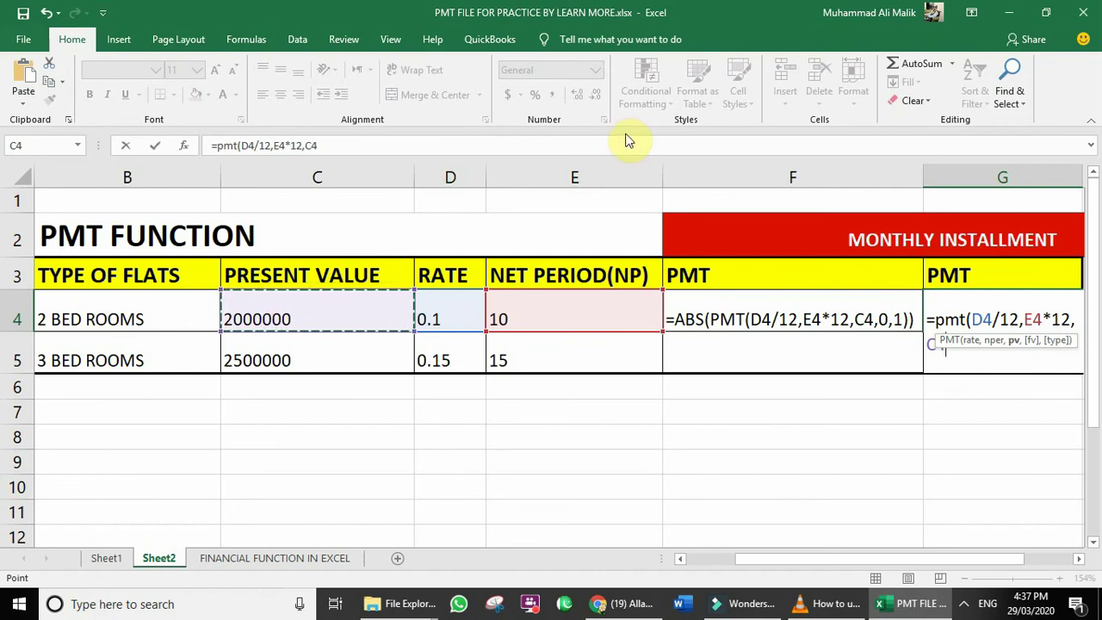
text(0)
key(BackSpace)
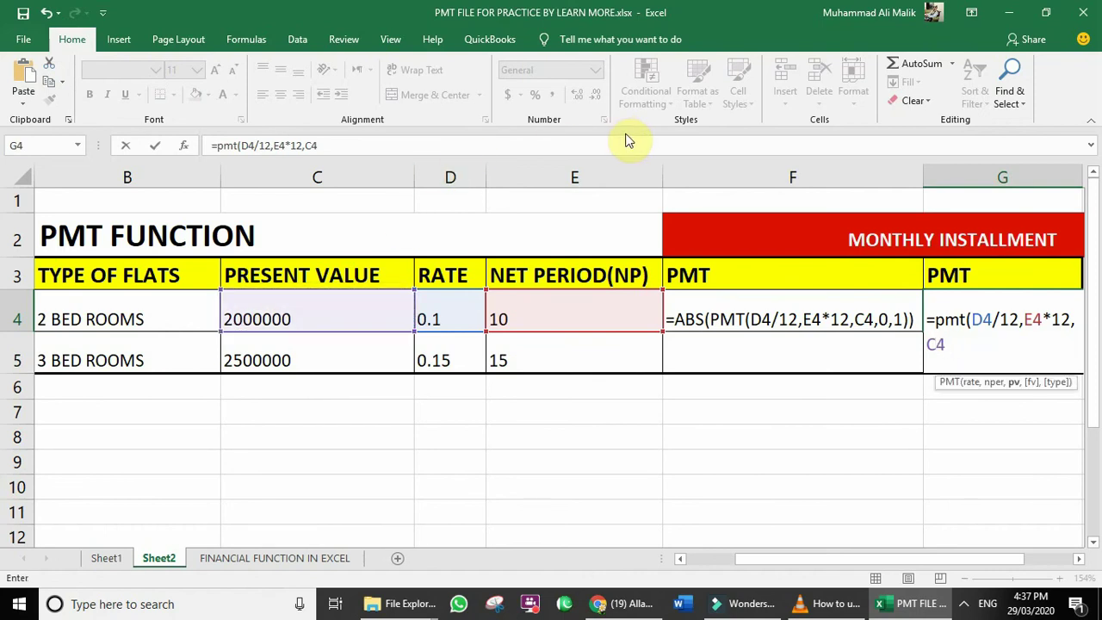
text(,0)
text(,)
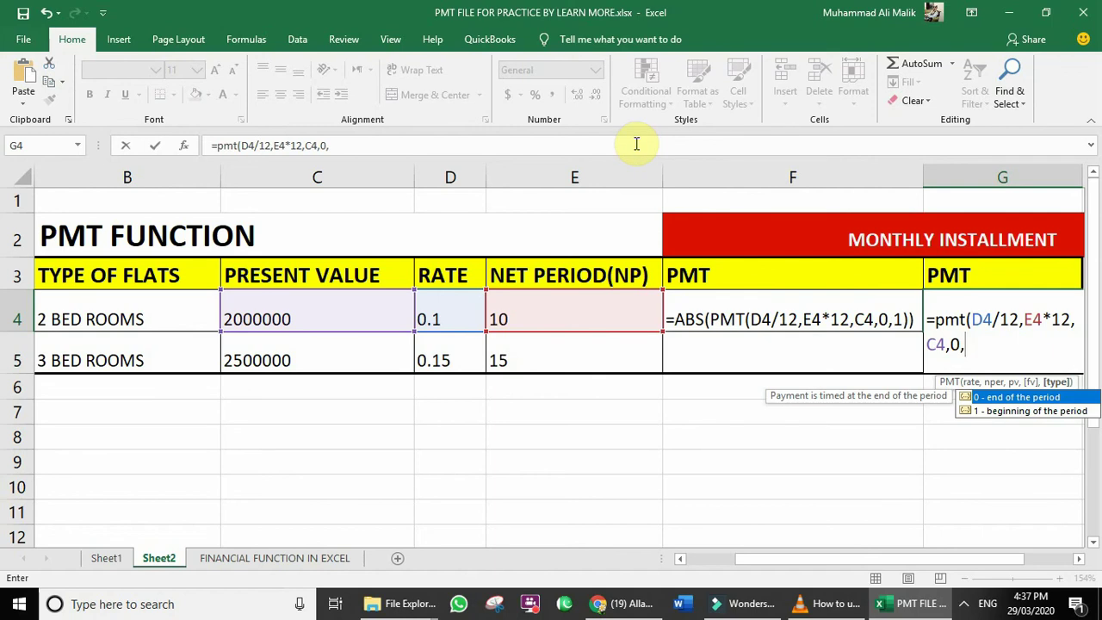
Finish G4 with payment type 1 (beginning of period) as =PMT(D4/12,E4*12,C4,0,1).
key(Down)
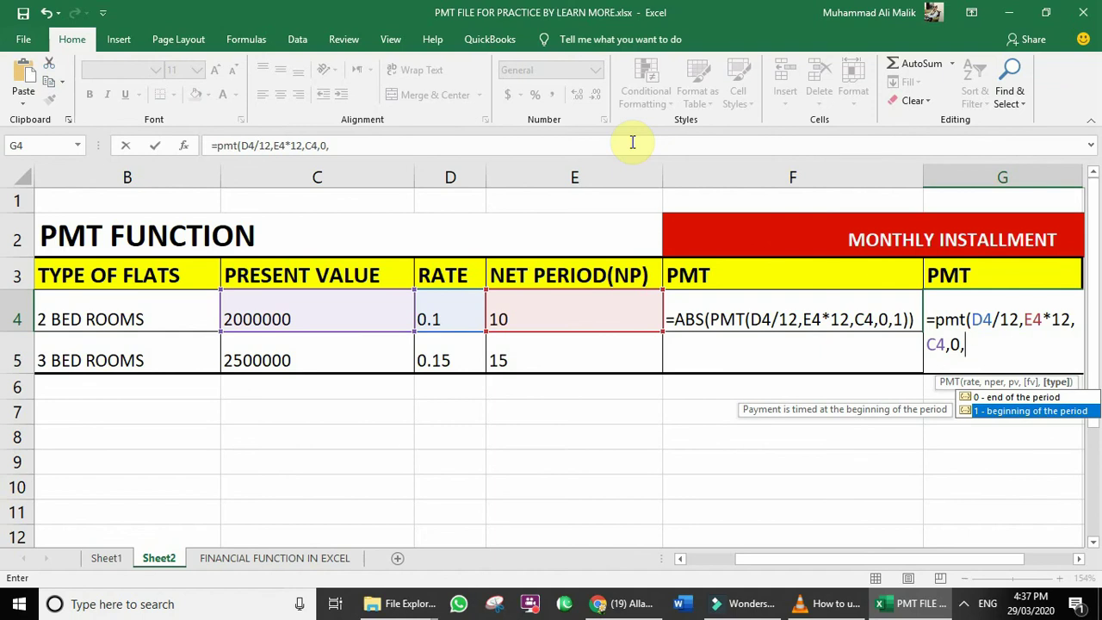
text(1)
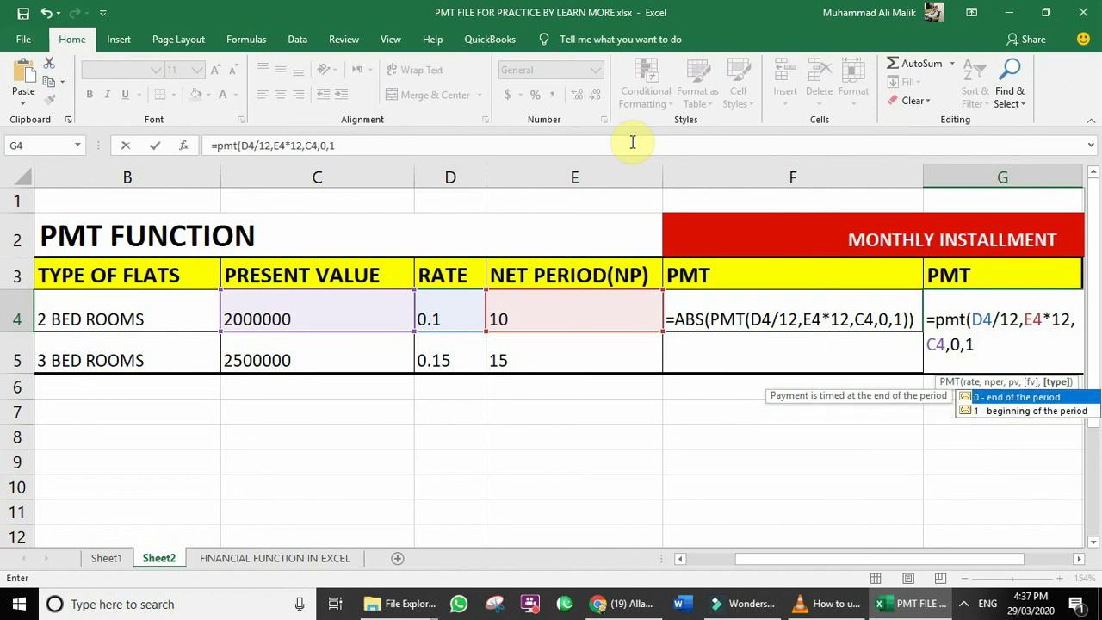
text())
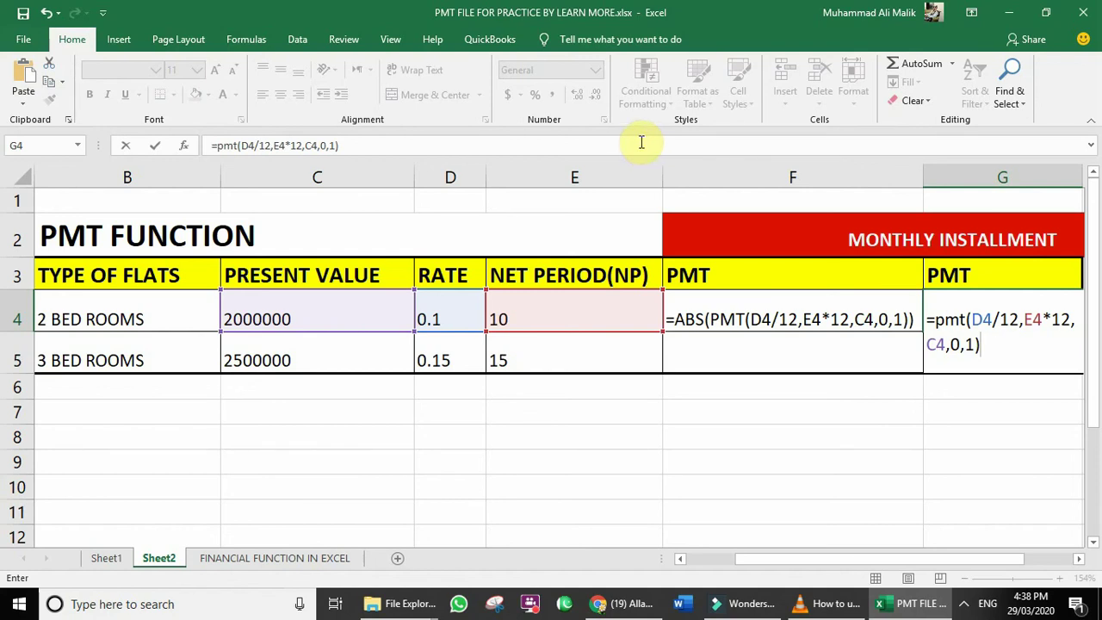
key(Return)
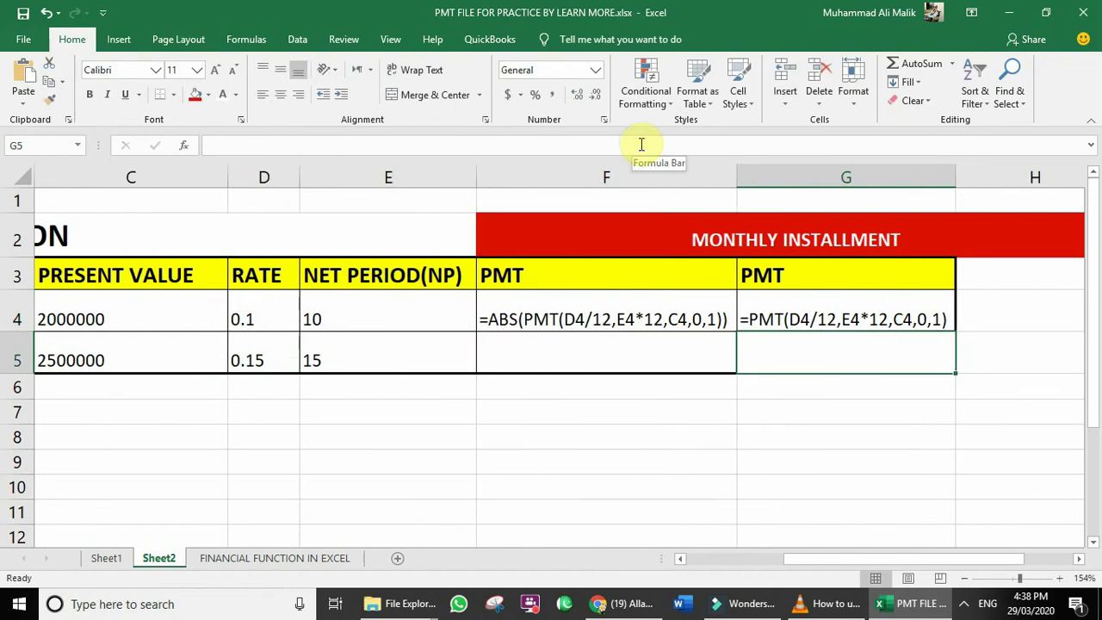
key(Up)
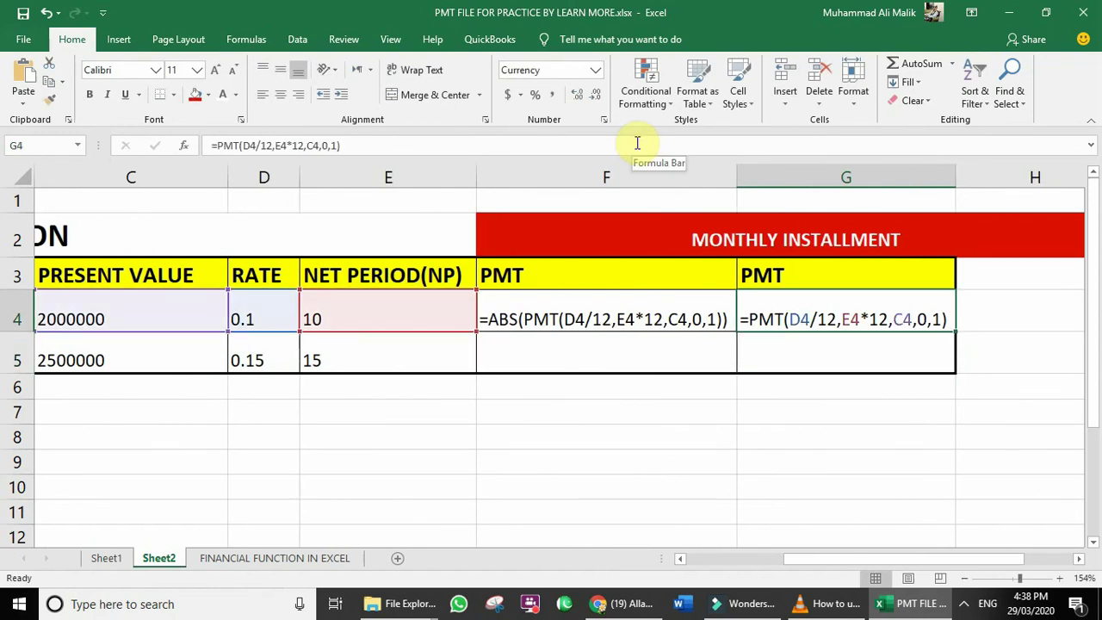
key(ctrl+grave)
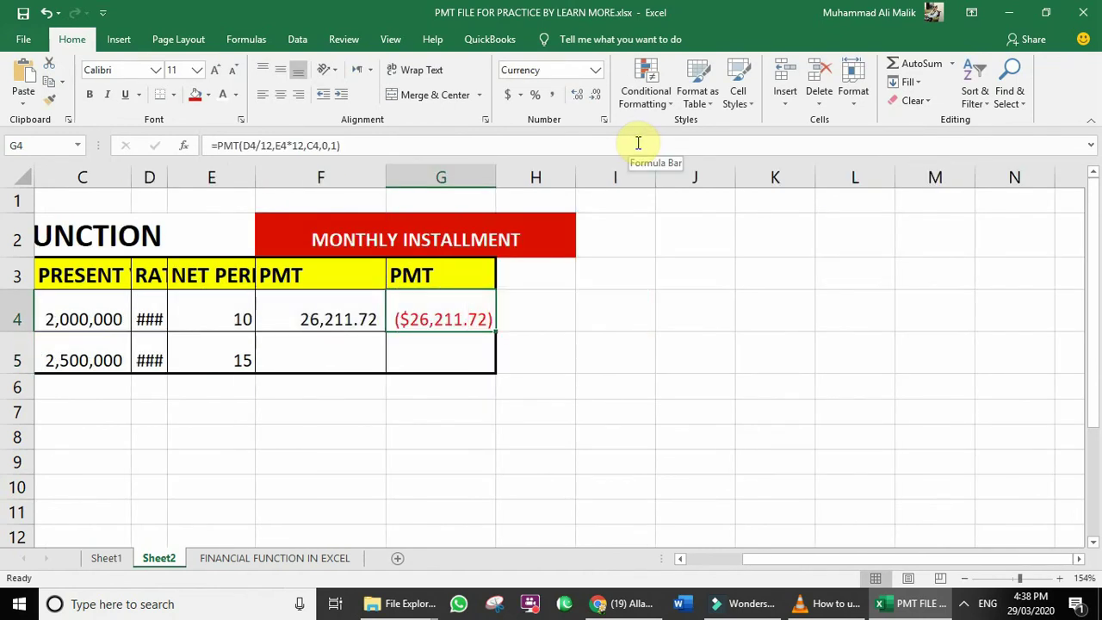
key(Up)
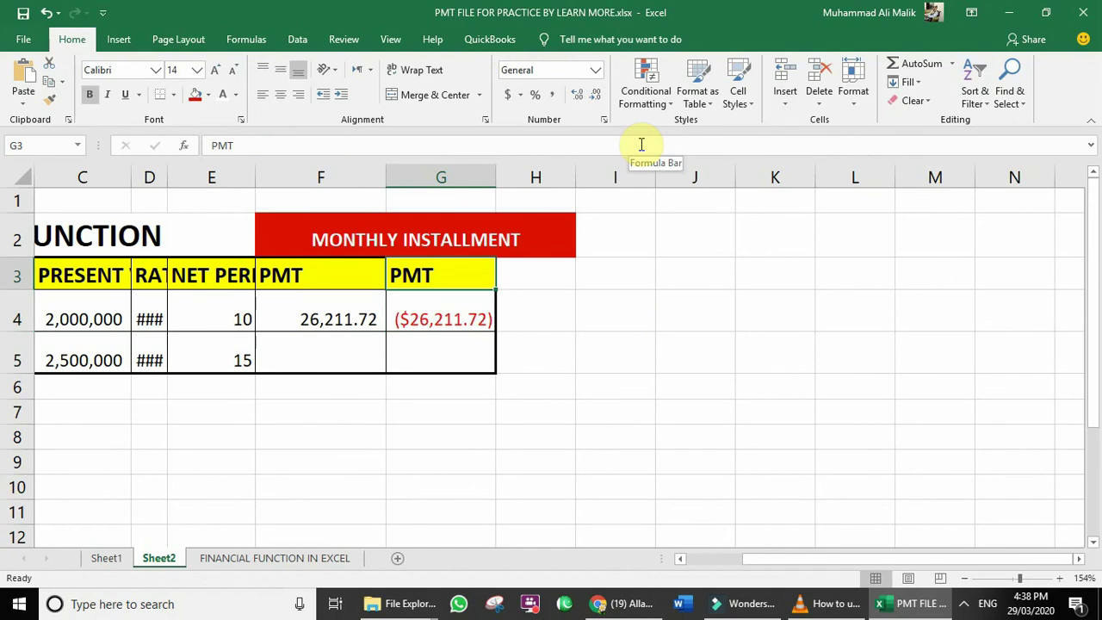
double_click(439, 315)
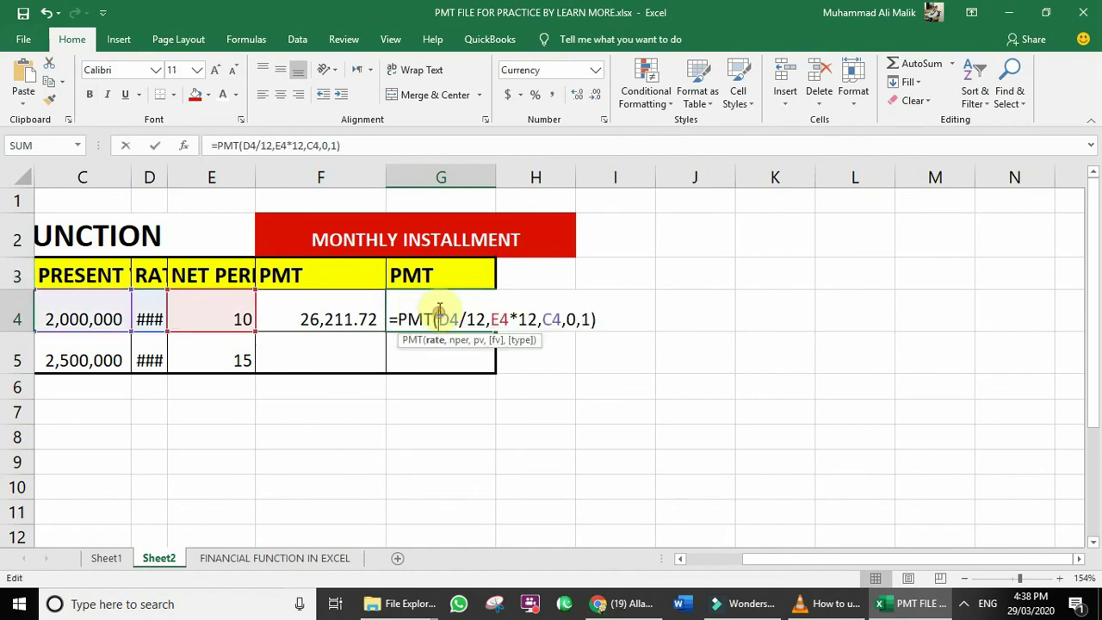
click(432, 352)
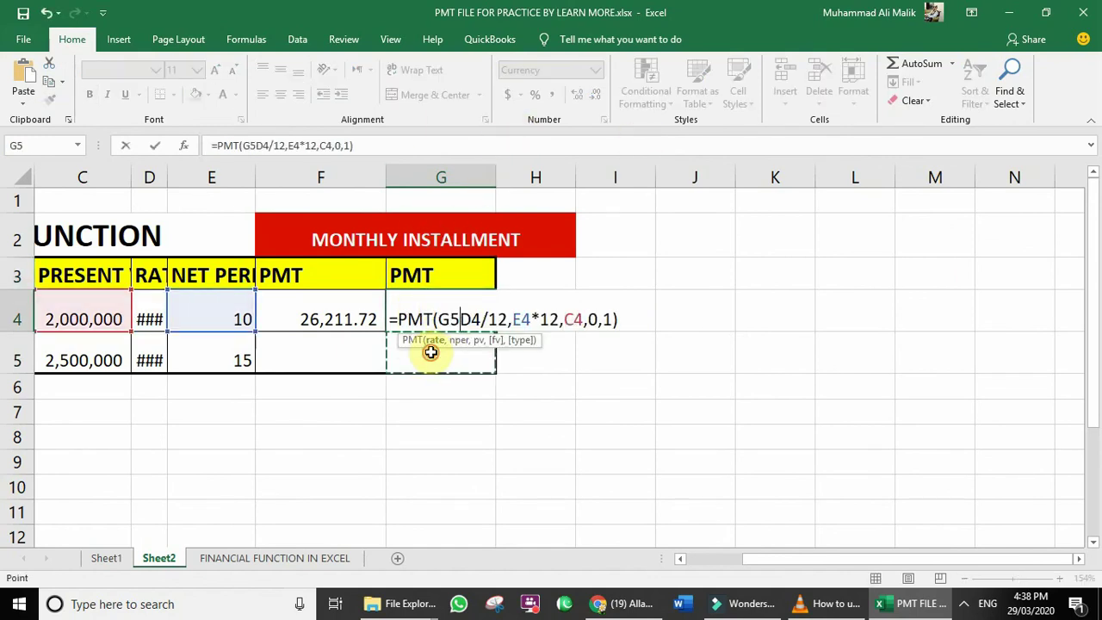
key(Escape)
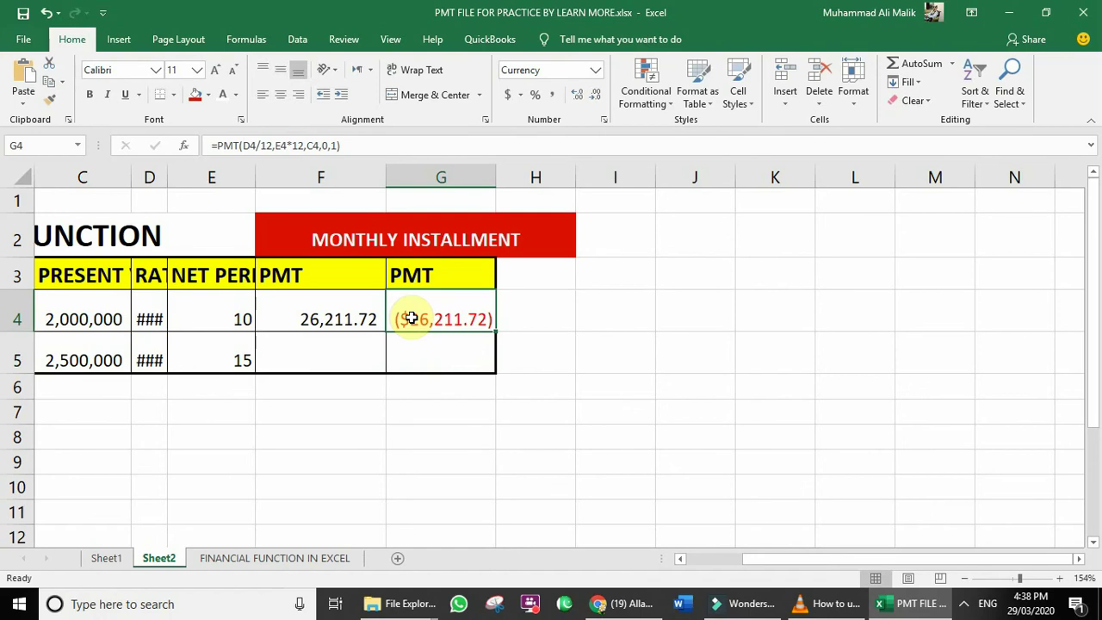
scroll(406, 315, down, 2)
scroll(407, 315, up, 3)
scroll(403, 315, down, 9)
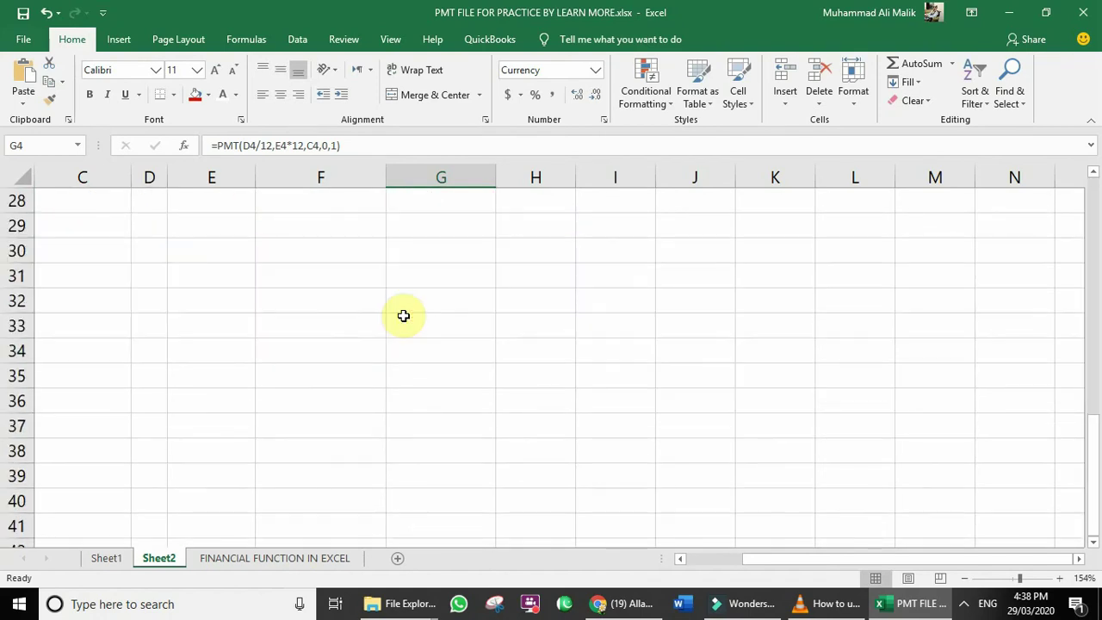
scroll(403, 315, down, 3)
scroll(402, 315, up, 1)
scroll(402, 315, up, 10)
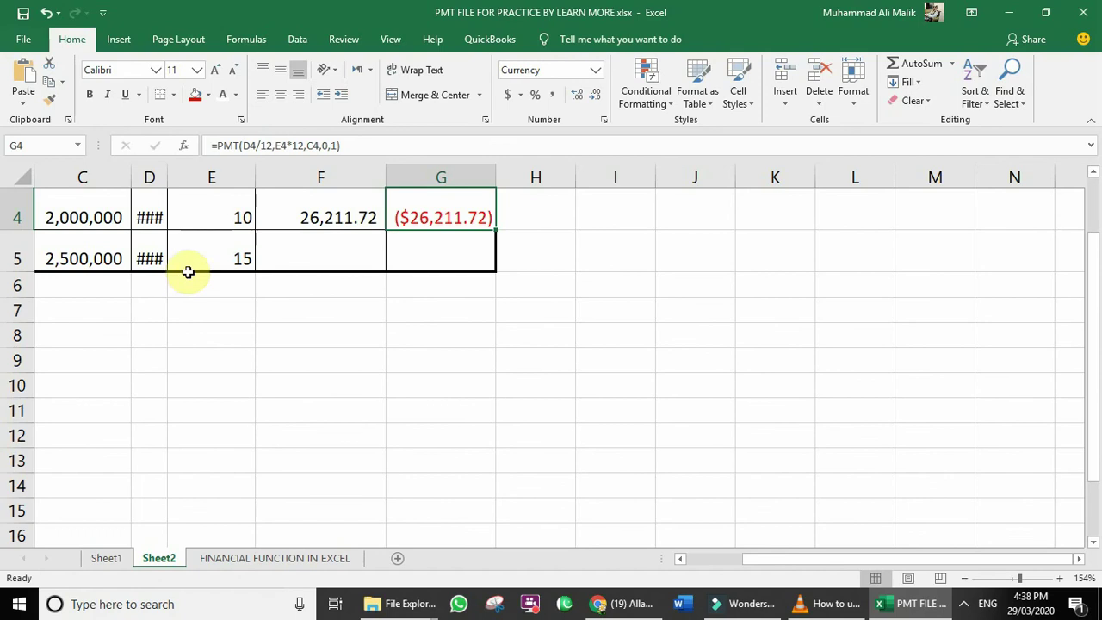
Apply Comma Style to G4 so the installment shows as (26,211.72).
click(550, 97)
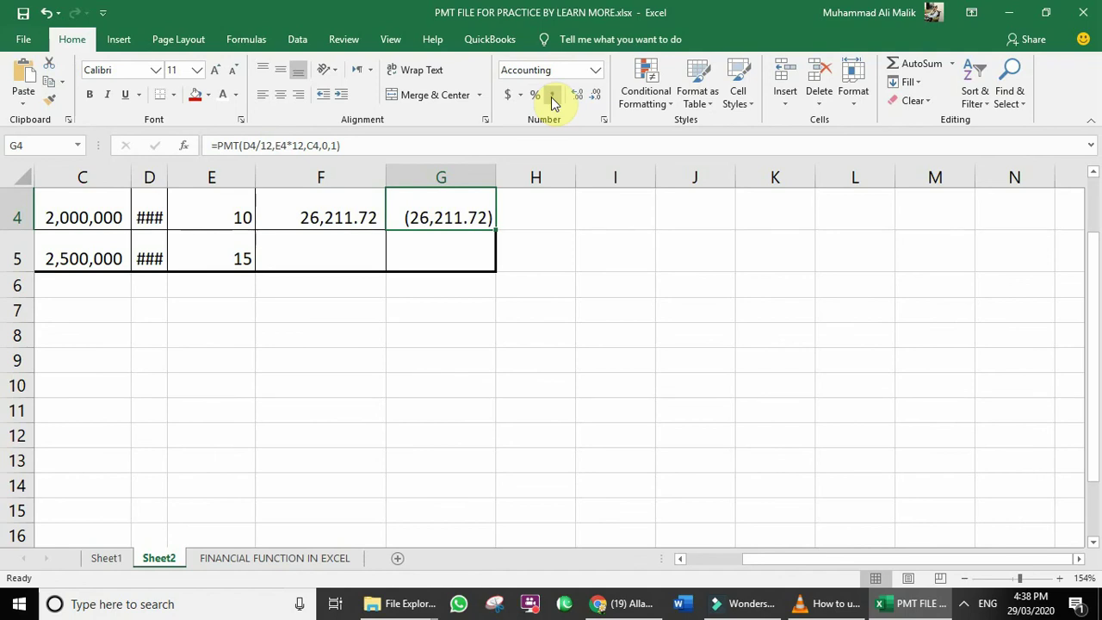
scroll(554, 103, up, 1)
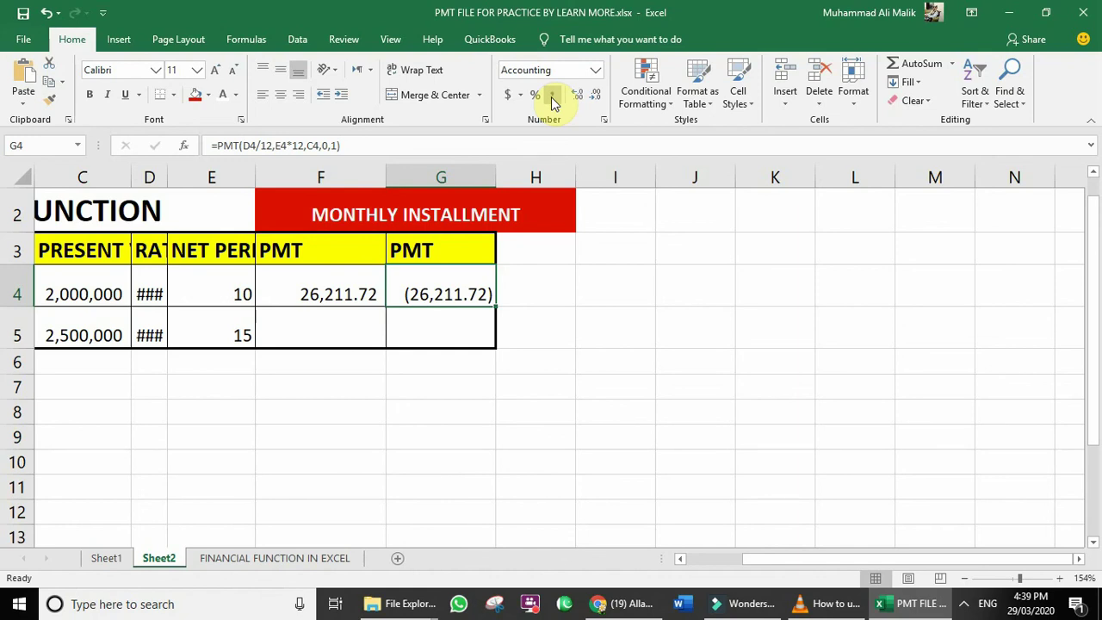
Wrap G4's formula in ABS so it returns a positive 26,211.72.
key(F2)
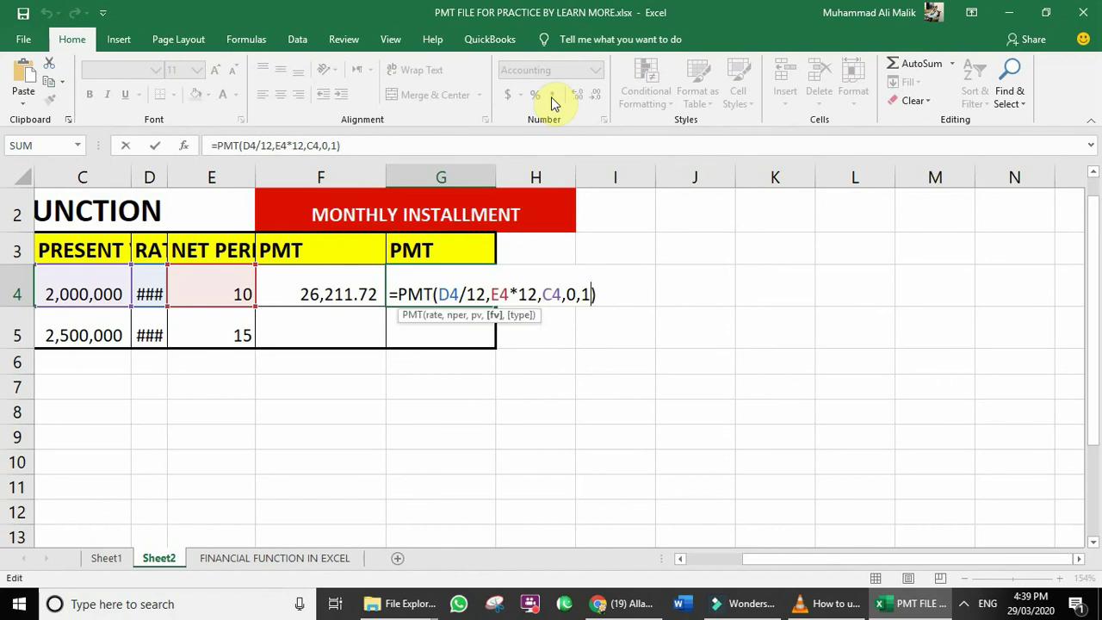
key(Left)
key(Left)
key(Left)
key(Left)
key(Left)
key(Left)
key(Left)
key(Left)
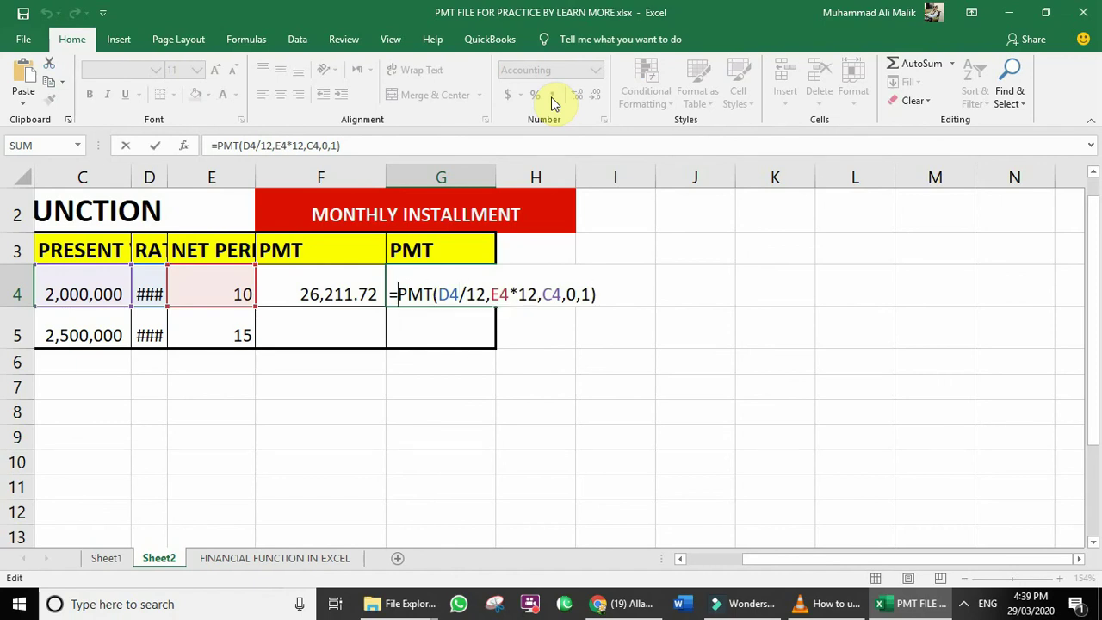
text(ab)
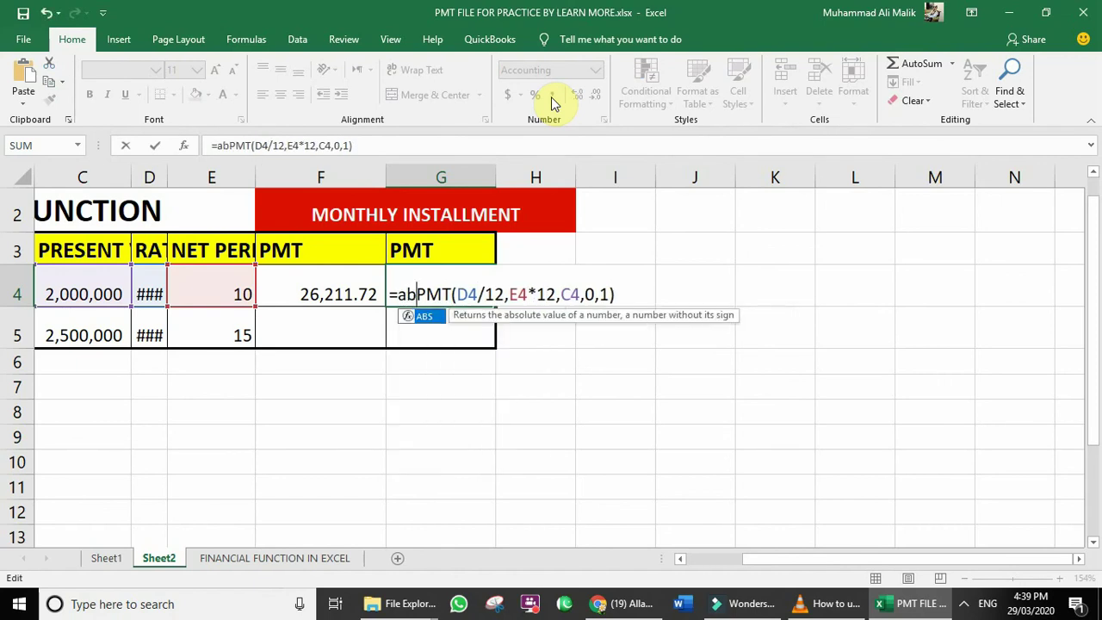
text(s()
key(Right)
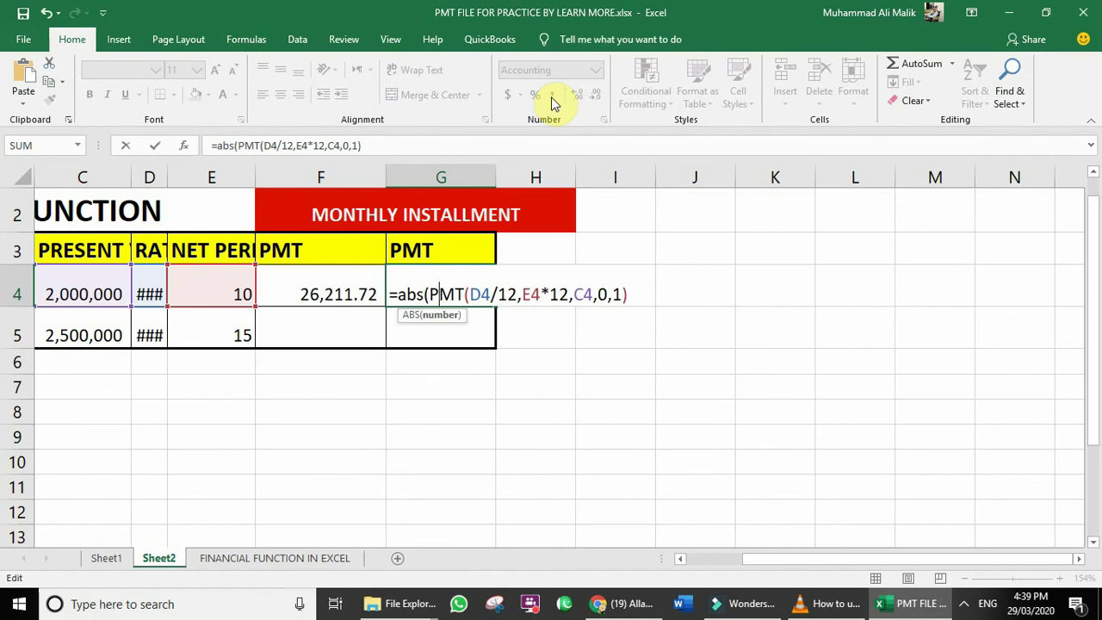
key(Right)
key(Right)
key(Right)
key(Right)
key(Right)
key(Right)
key(Right)
key(Right)
key(Right)
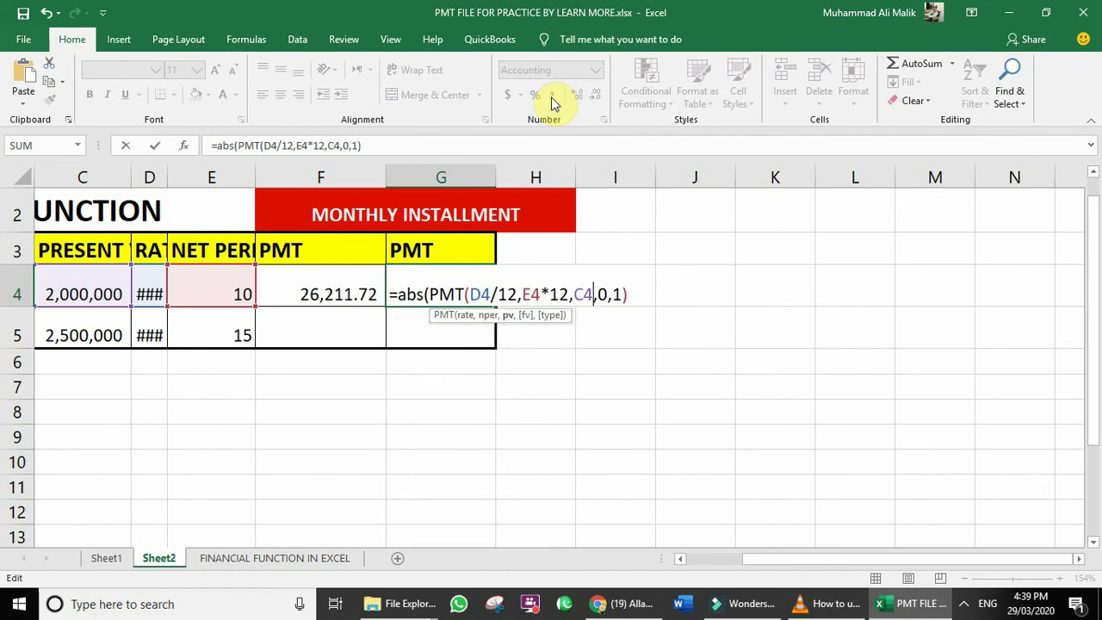
key(Right)
key(Right)
key(Right)
key(Right)
key(Right)
key(Right)
key(Right)
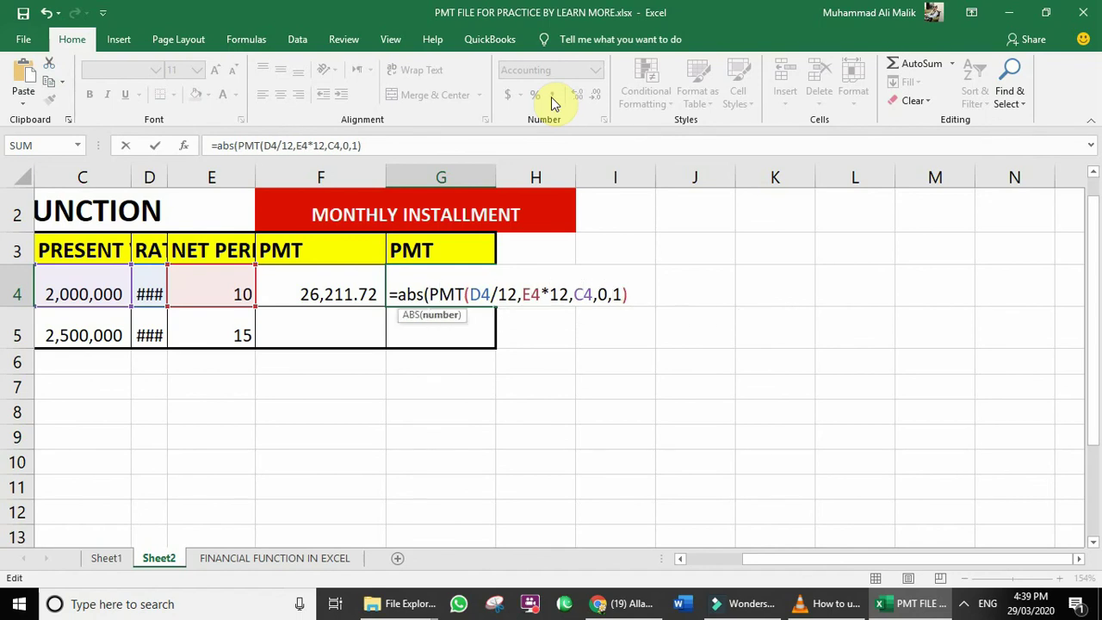
text())
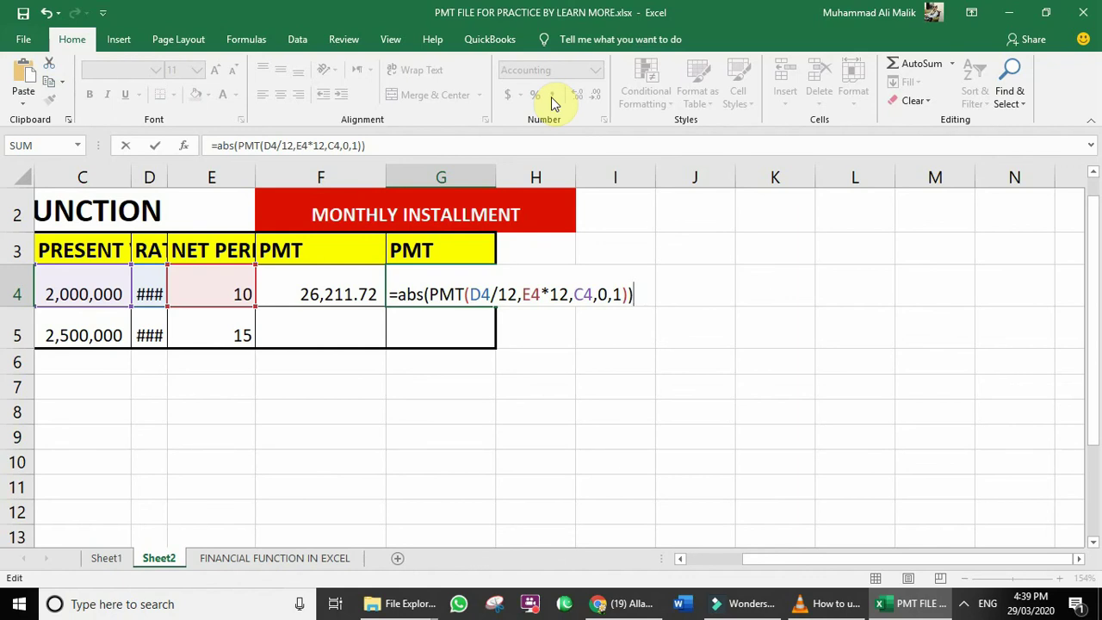
key(Return)
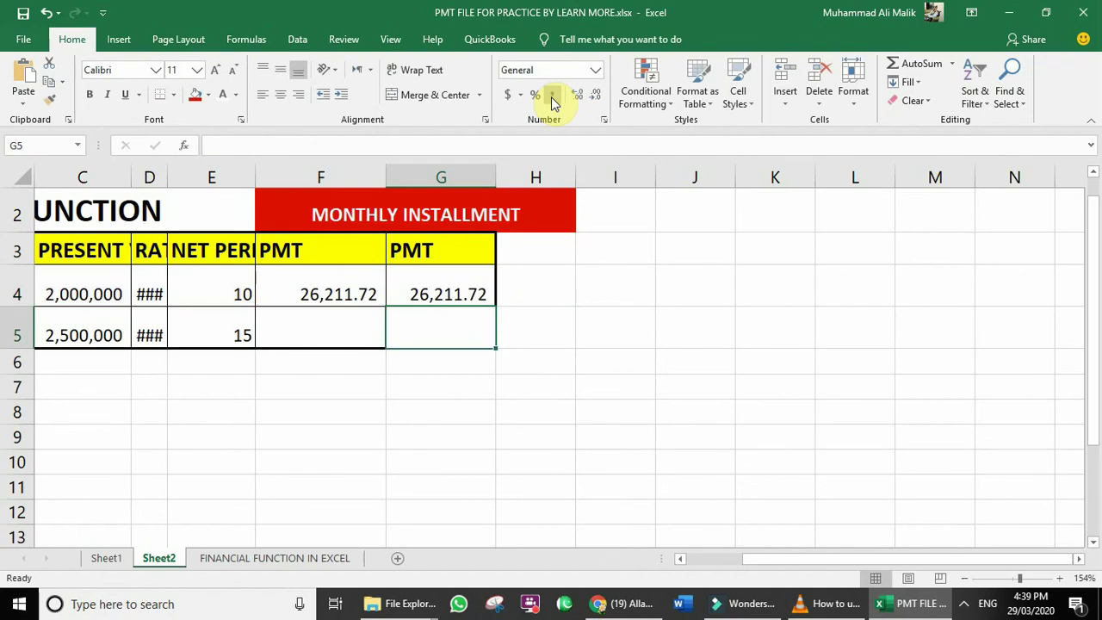
key(Up)
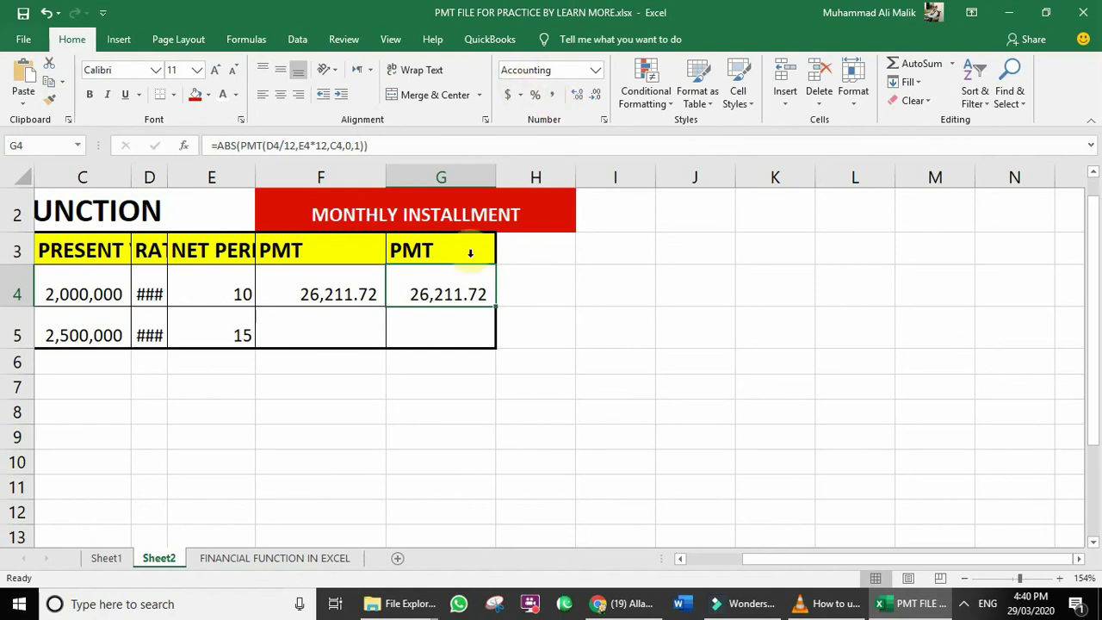
Fill G4's formula down to G5, giving 34,557.71 for the 3 bed rooms flat.
drag(496, 307, 493, 339)
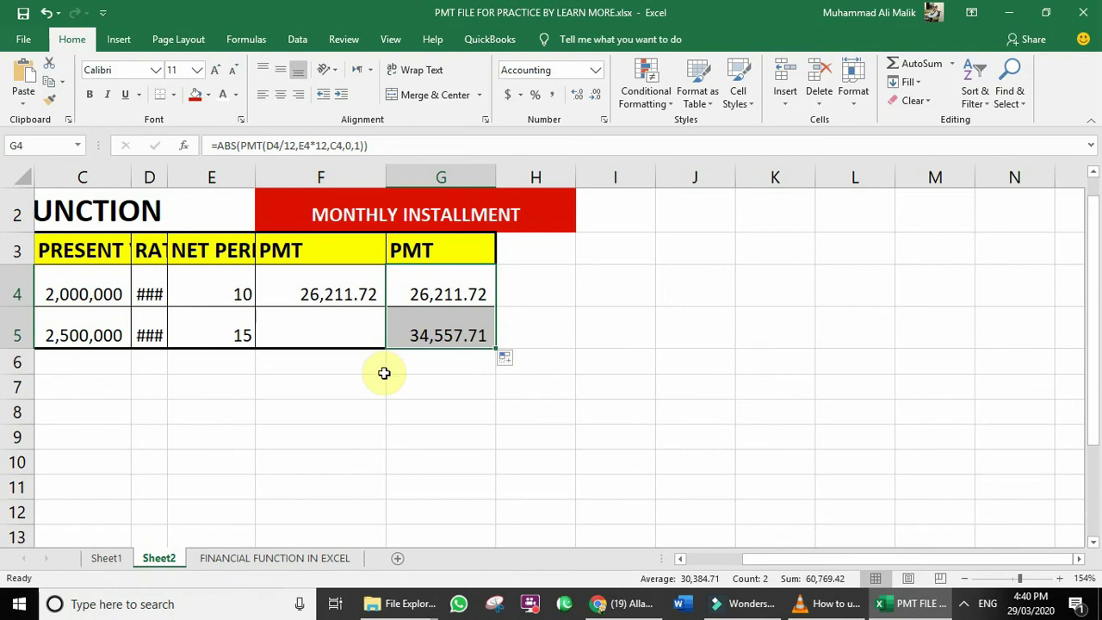
key(Left)
key(Home)
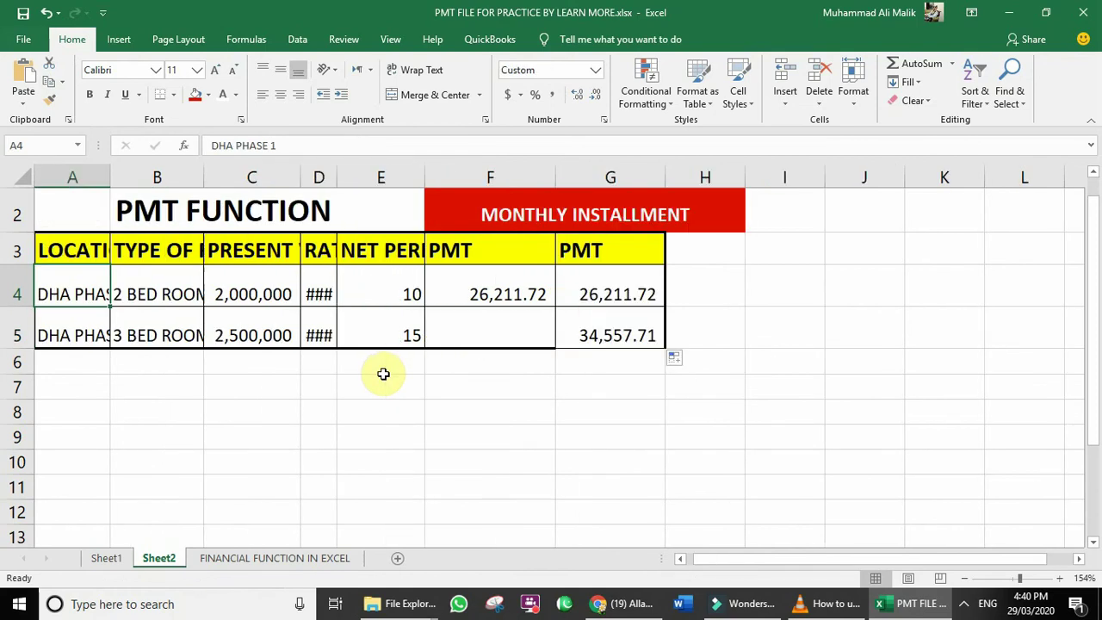
key(Down)
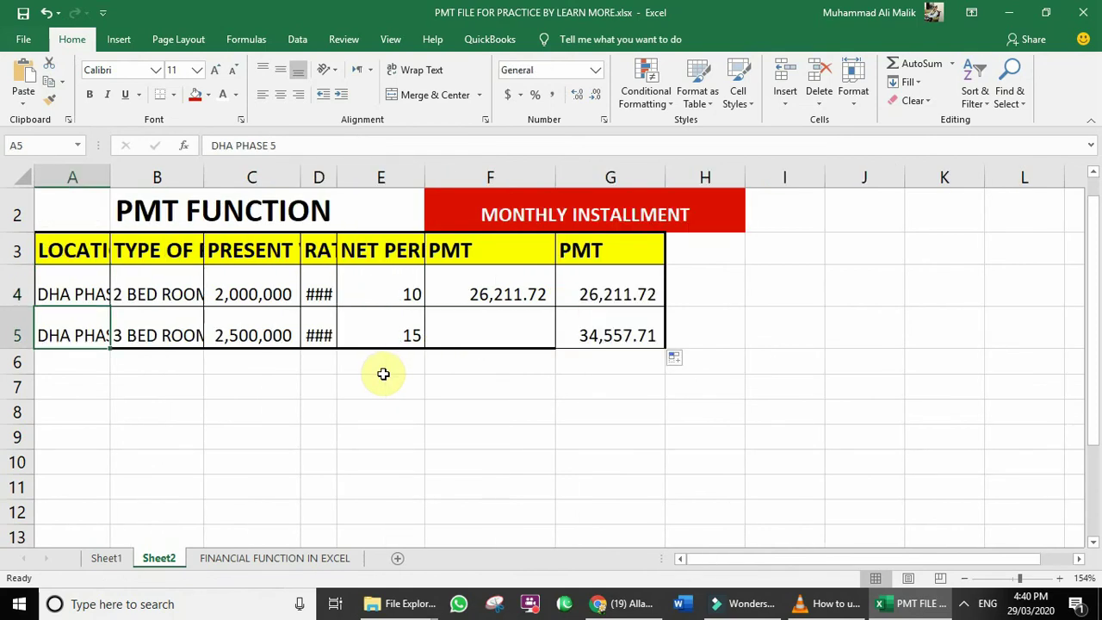
key(ctrl+grave)
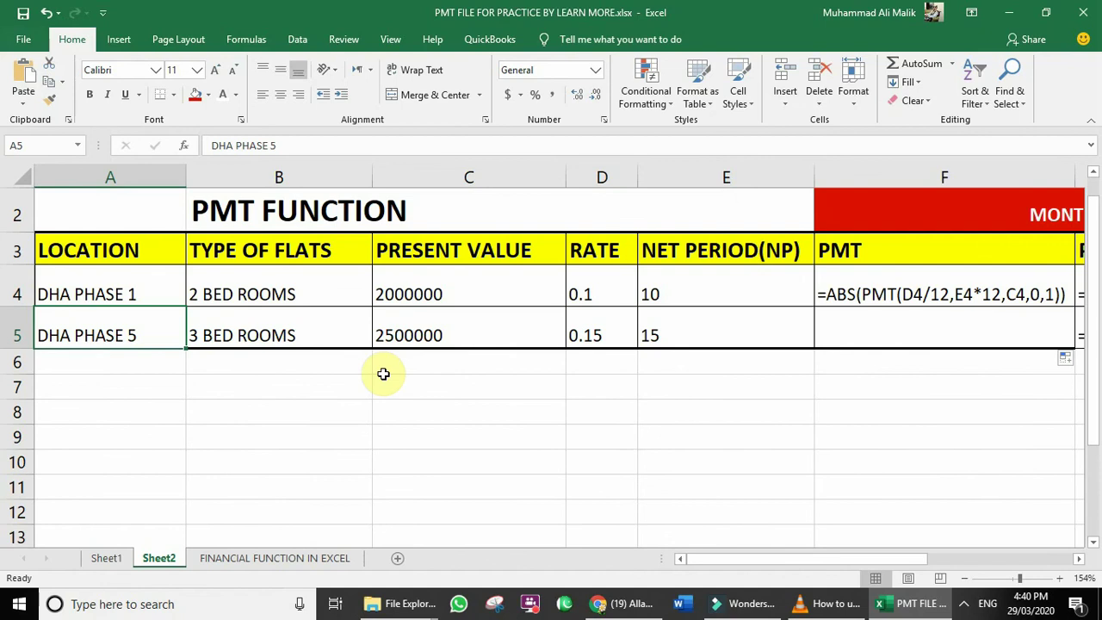
key(Right)
key(Right)
key(Right)
key(Right)
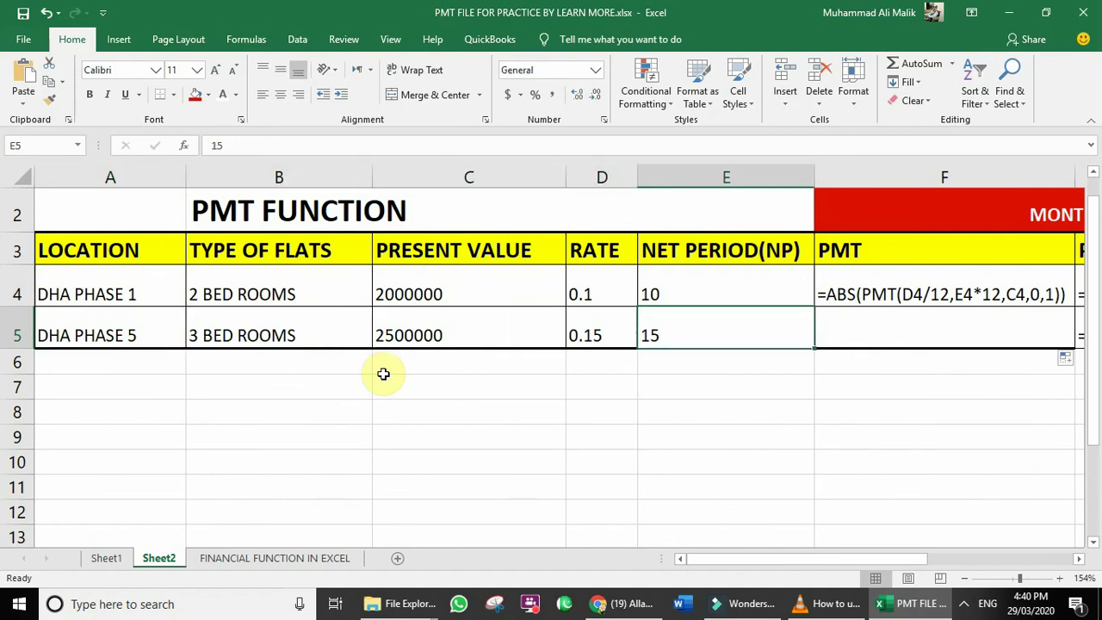
key(Right)
key(Right)
key(Right)
key(Left)
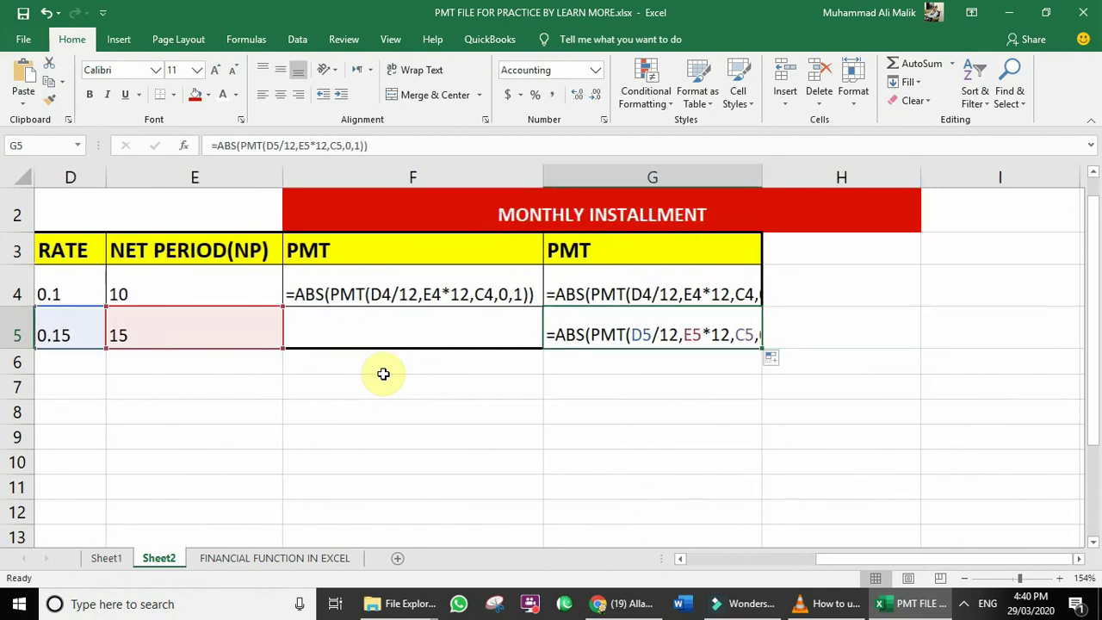
key(ctrl+grave)
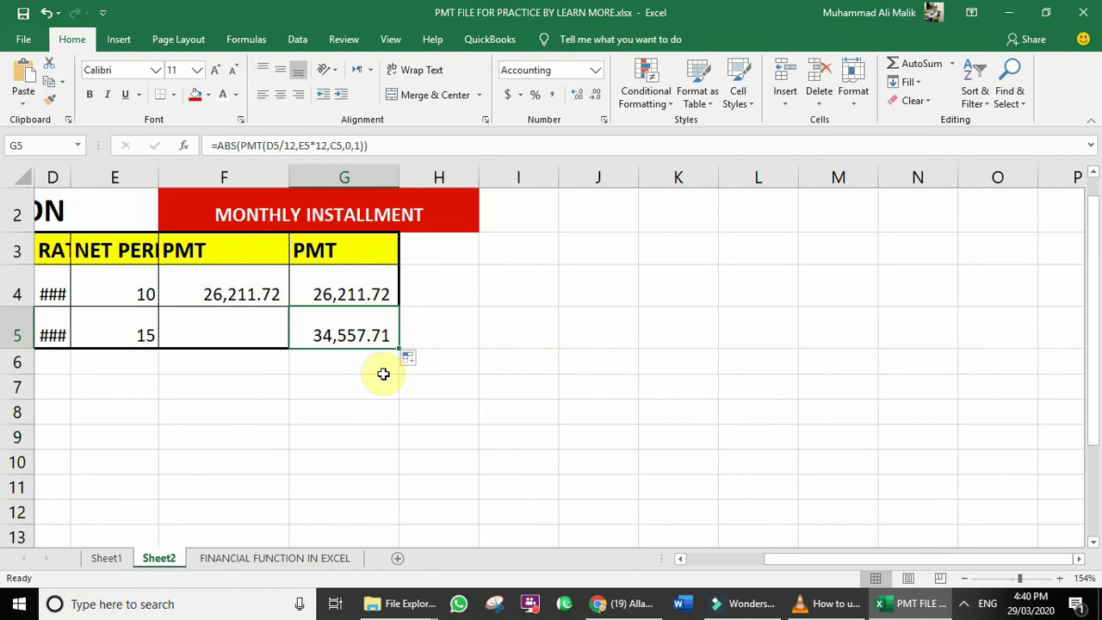
key(Up)
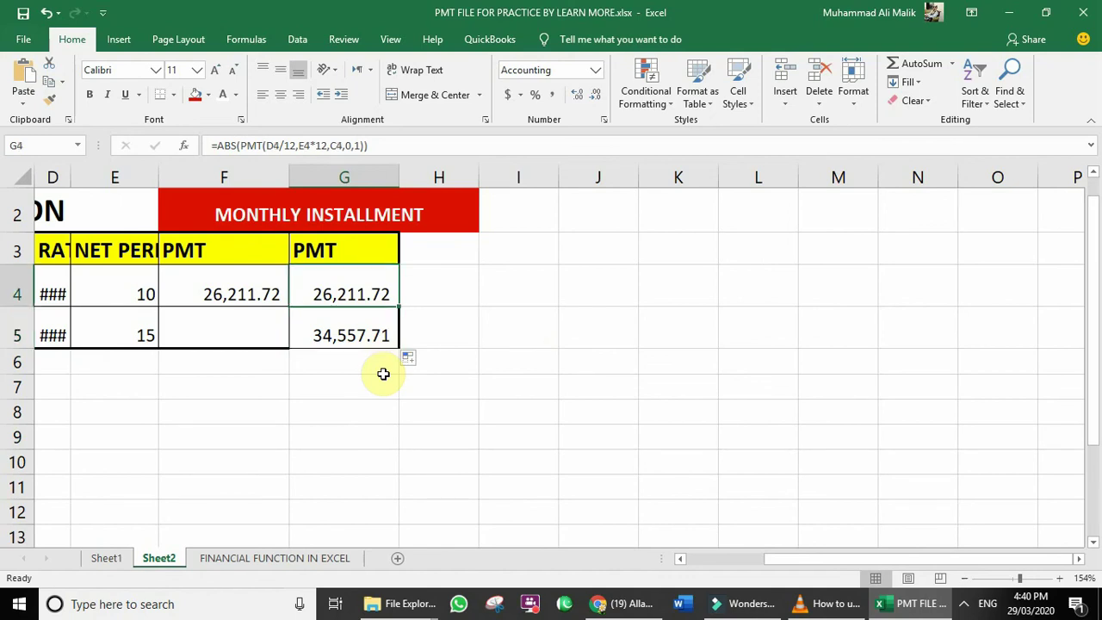
key(Left)
key(Left)
key(Left)
key(Left)
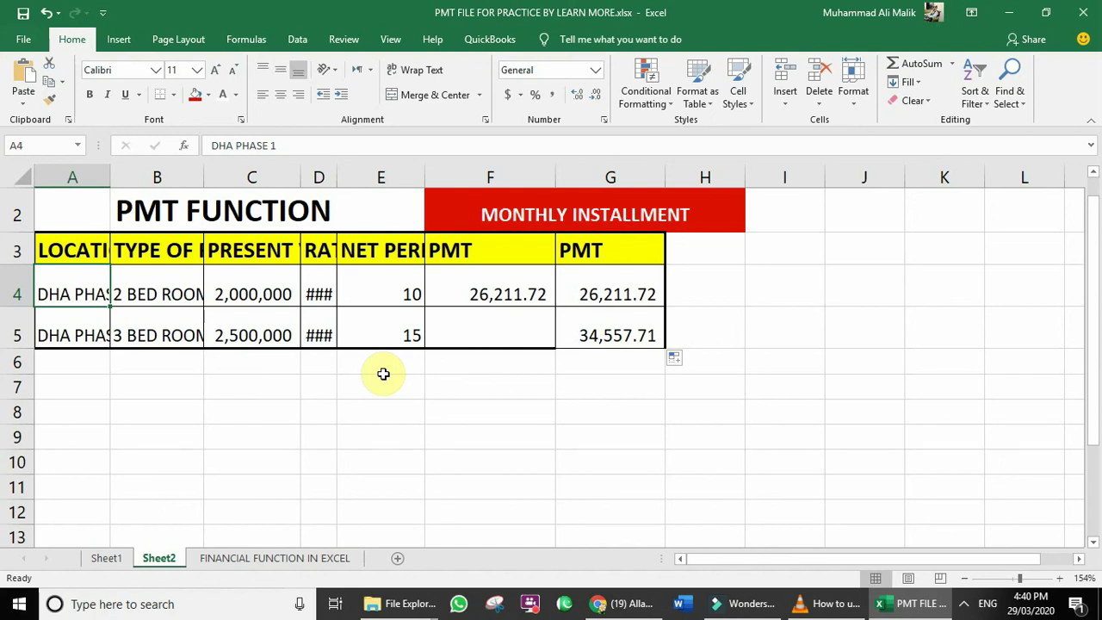
key(Down)
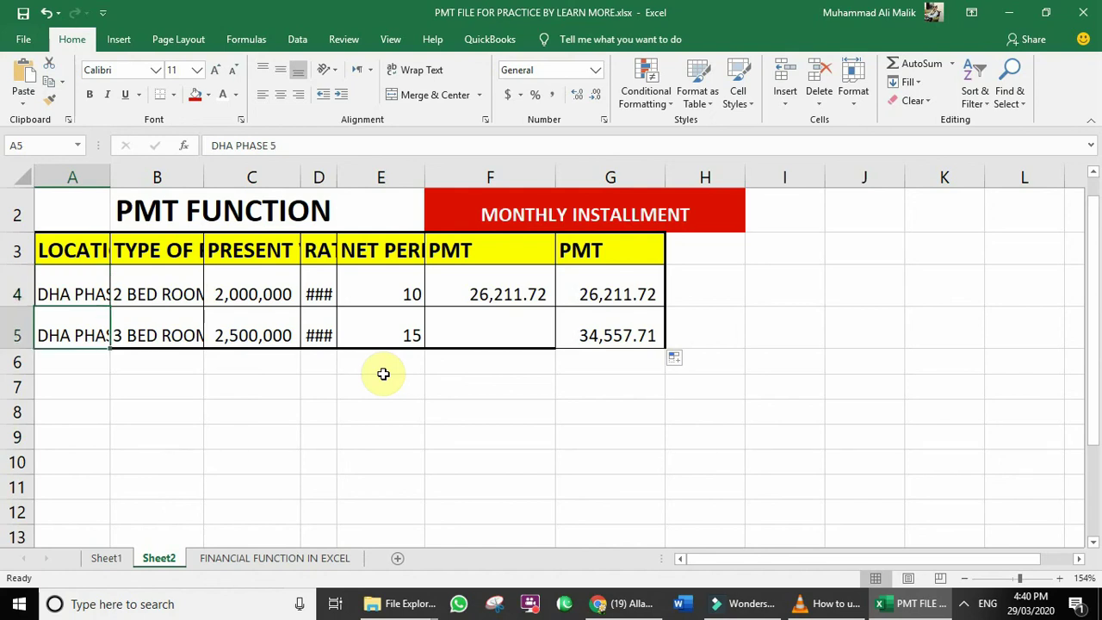
key(Up)
key(Up)
key(Down)
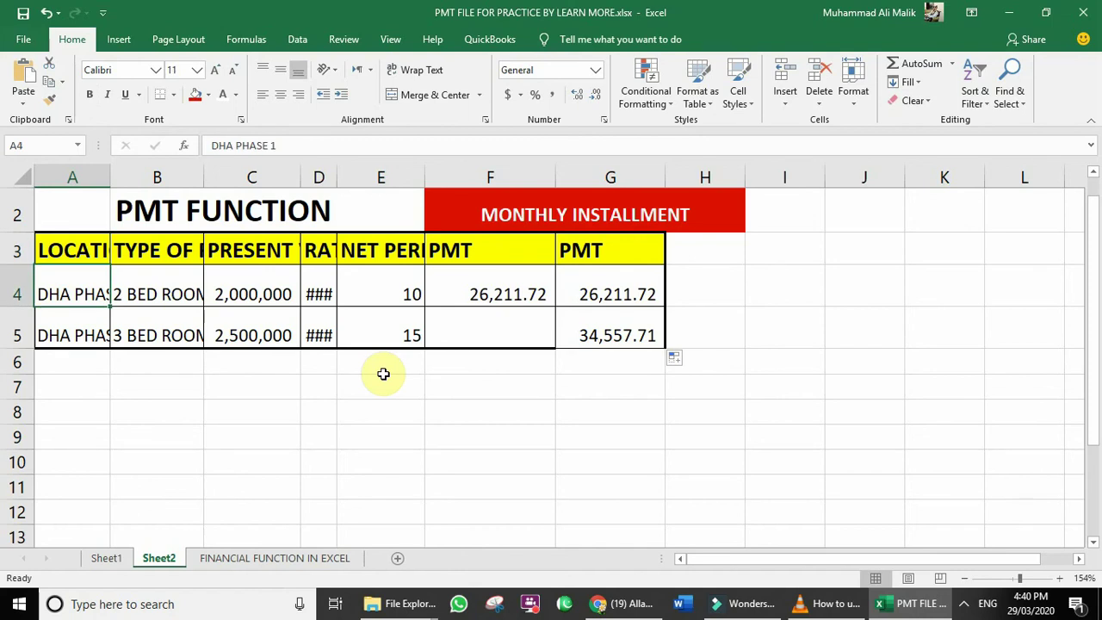
key(Up)
key(Right)
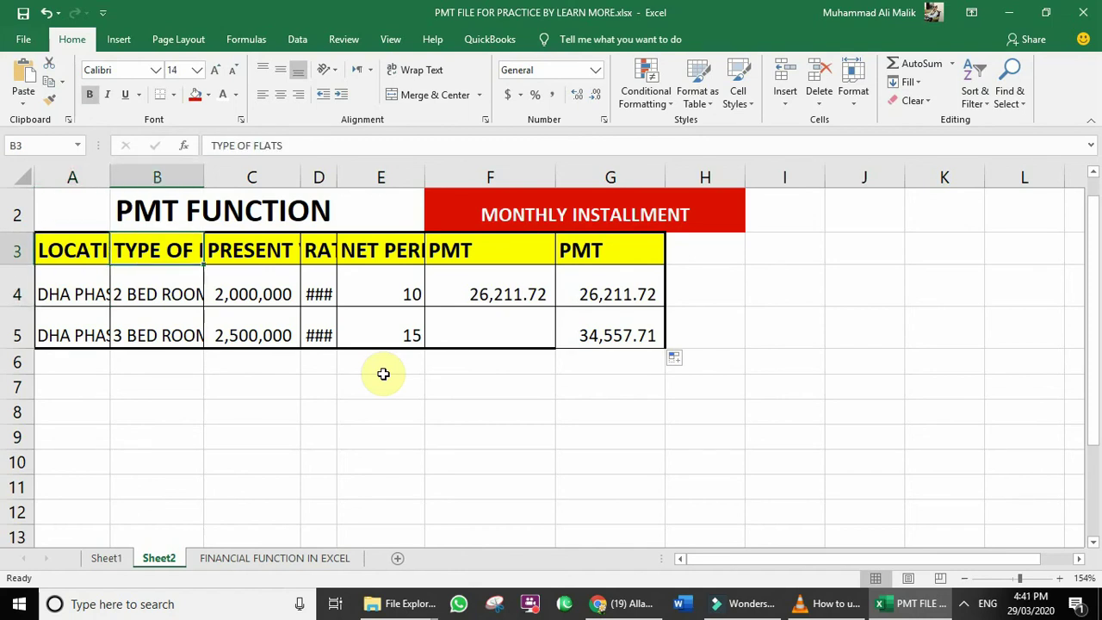
key(Left)
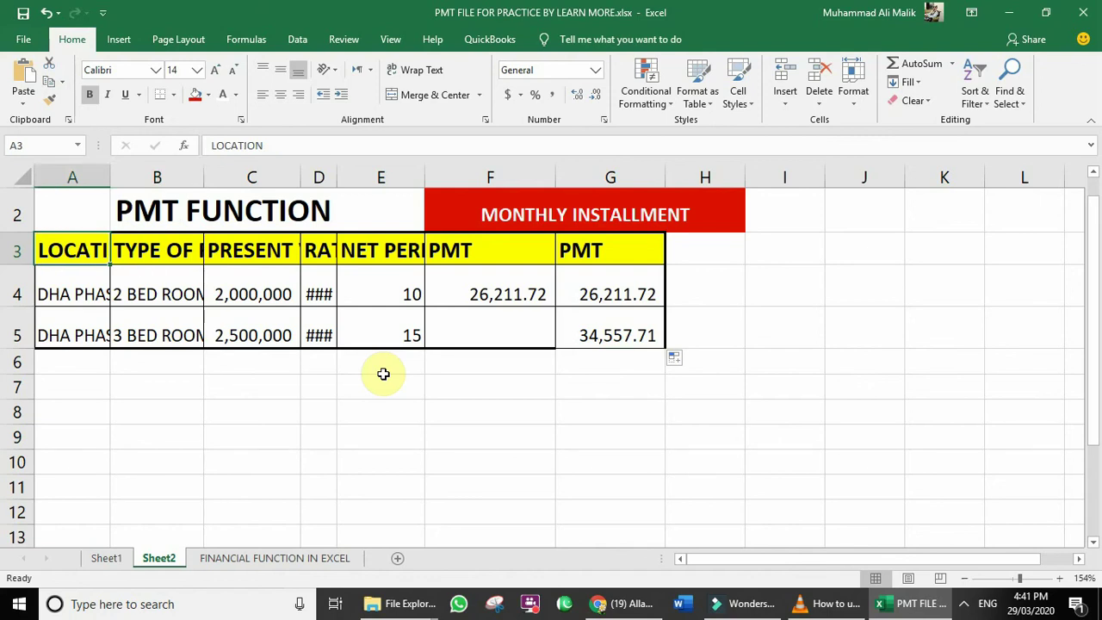
key(Right)
key(Right)
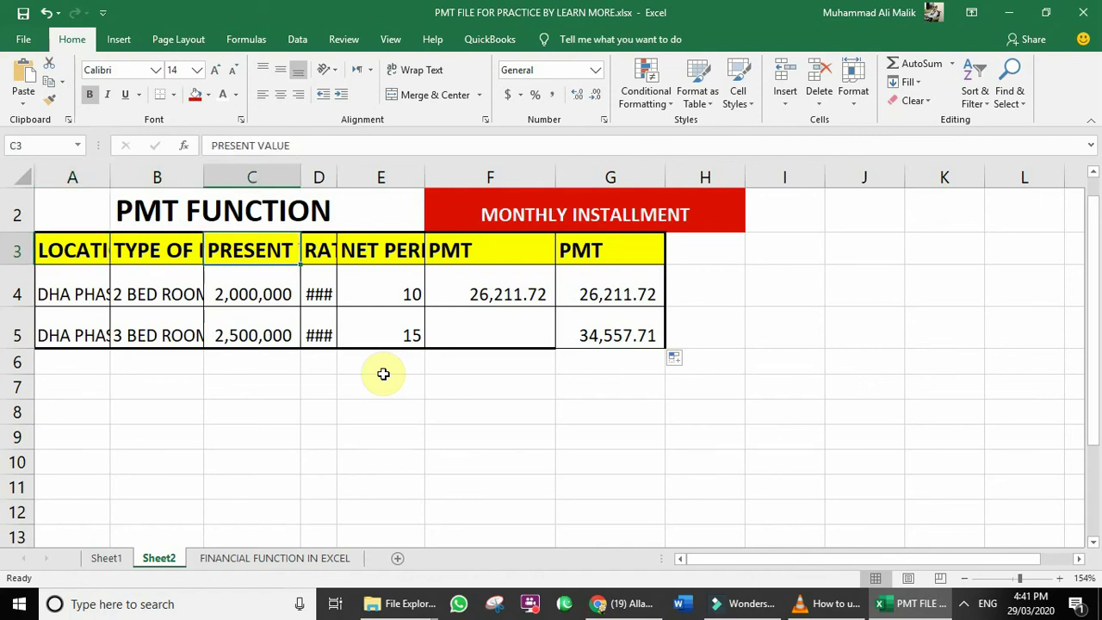
key(Left)
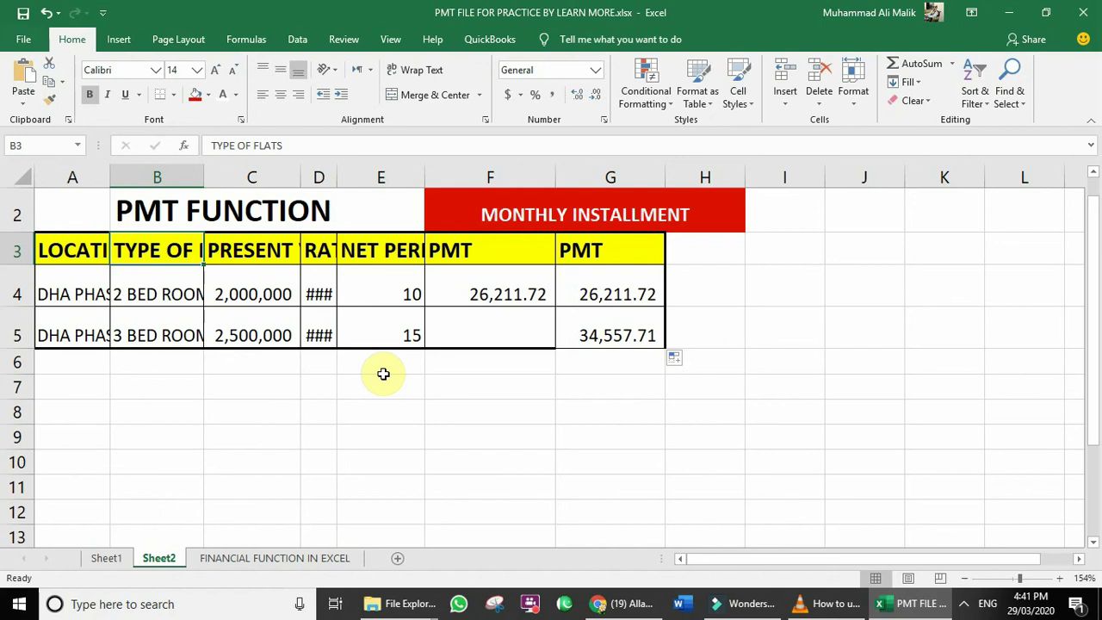